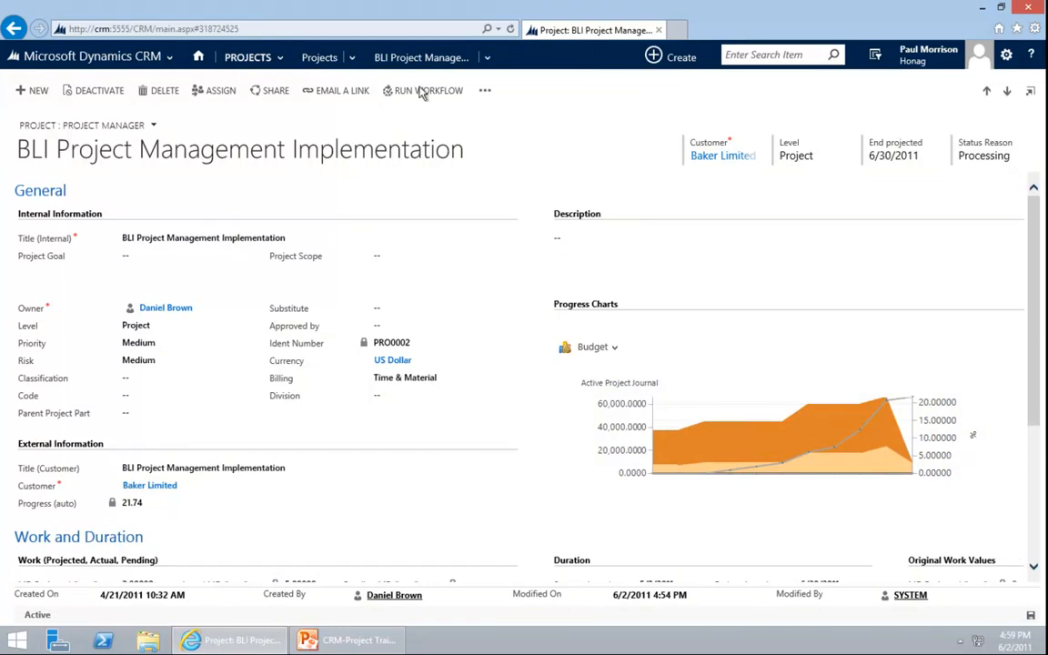
- Open the planning table of the BLI Project Management Implementation project
{"action": "left_click", "coordinate": [472, 61]}
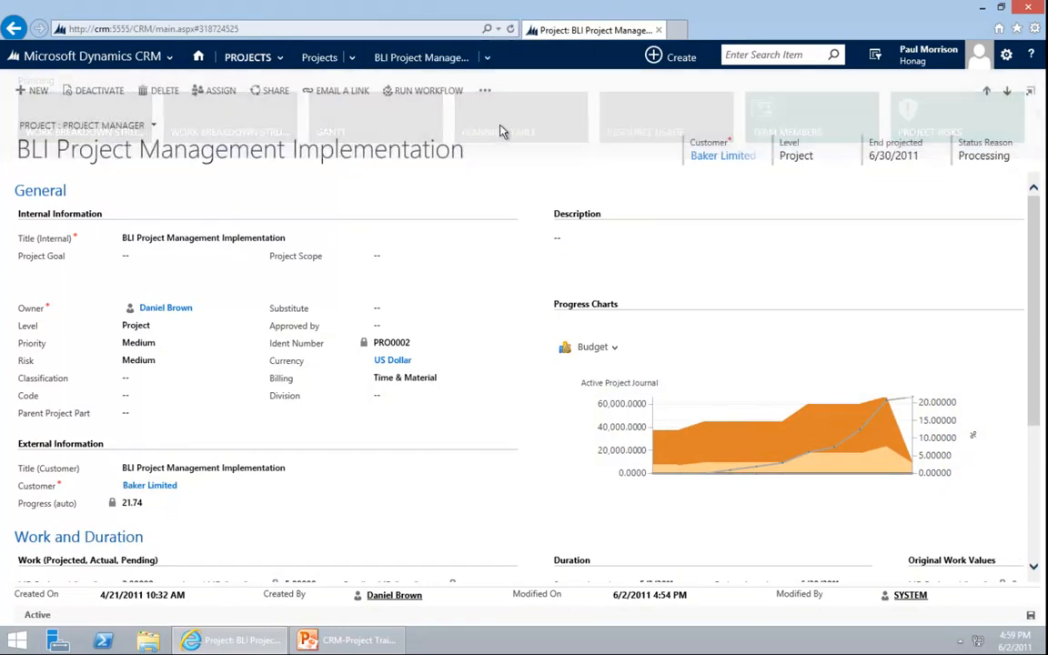
{"action": "left_click", "coordinate": [490, 60]}
{"action": "left_click", "coordinate": [498, 121]}
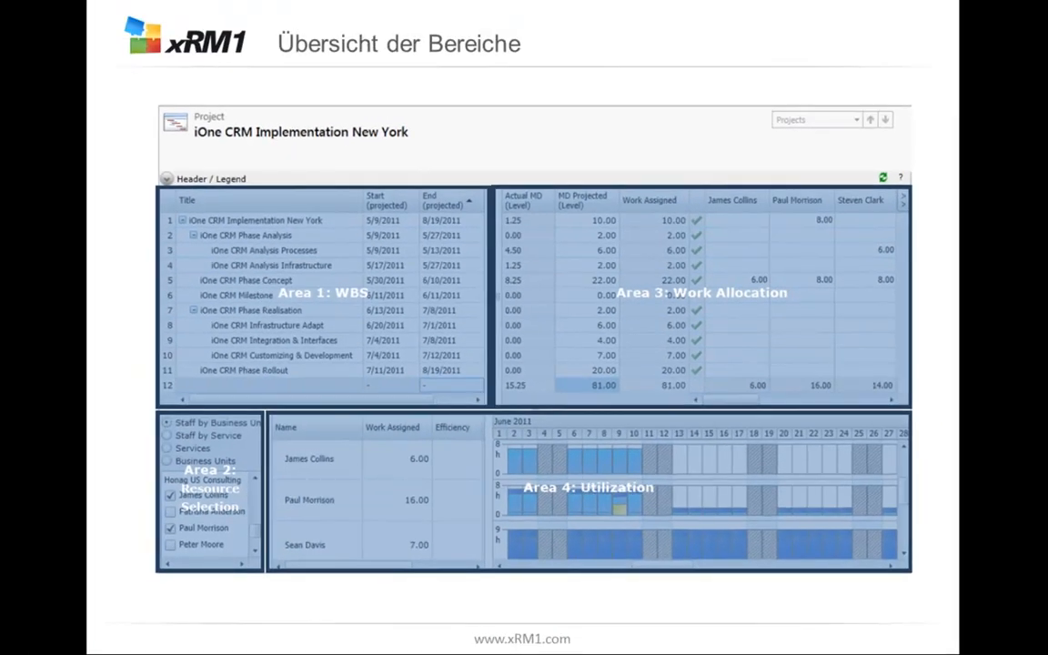
- End the slide show, switch back to the CRM project in Internet Explorer and enlarge the resource selection area of the planning table
{"action": "key", "text": "Escape"}
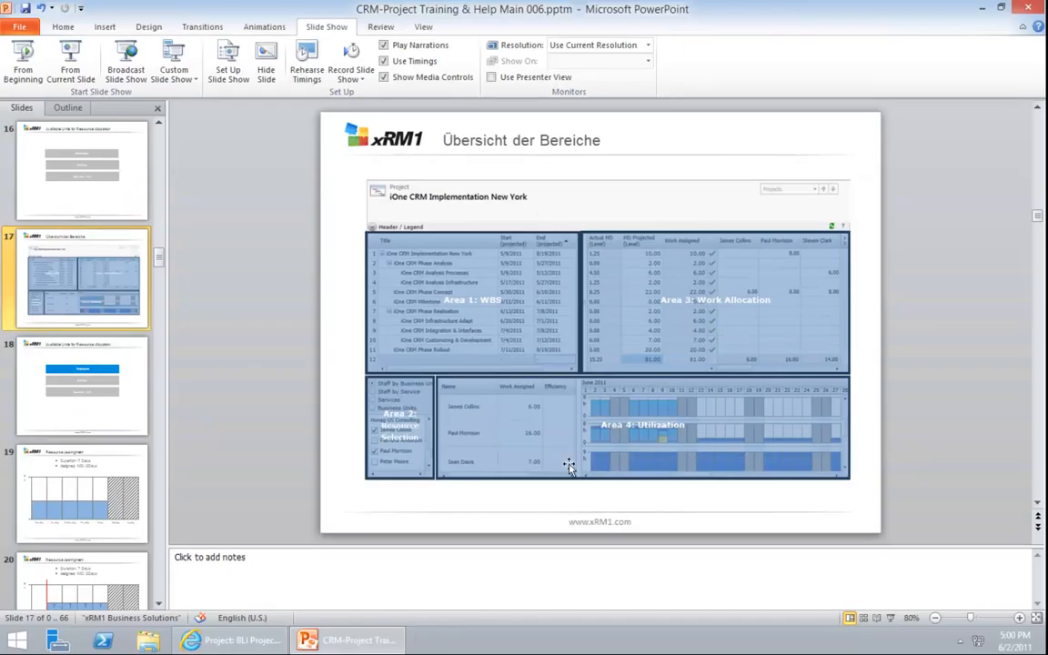
{"action": "left_click", "coordinate": [267, 643]}
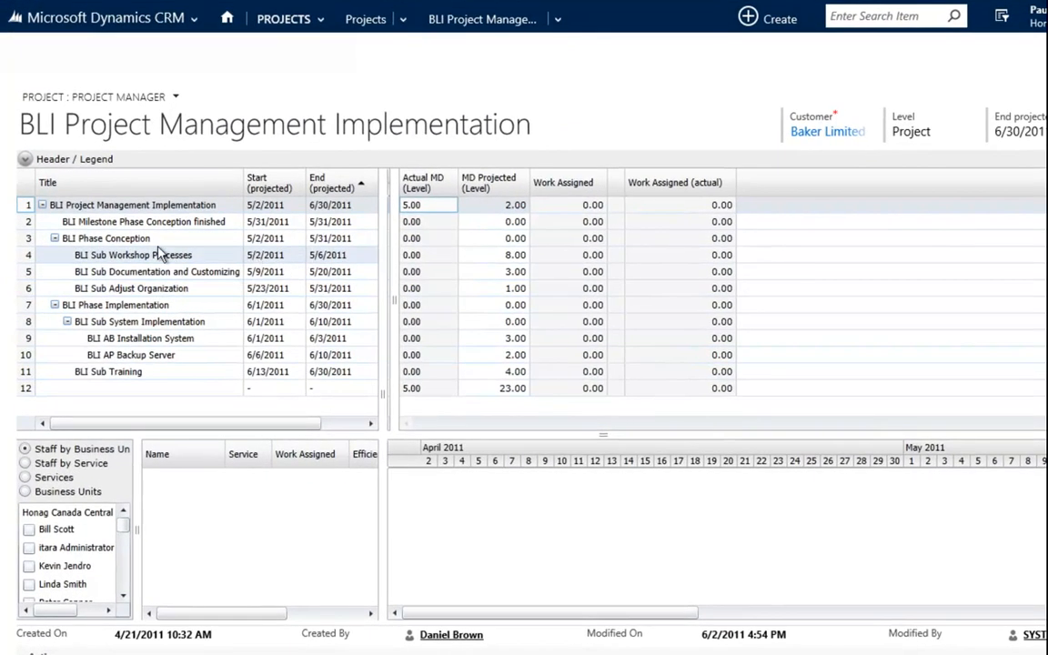
{"action": "left_click_drag", "start_coordinate": [179, 434], "coordinate": [172, 318]}
{"action": "left_click_drag", "start_coordinate": [137, 363], "coordinate": [216, 366]}
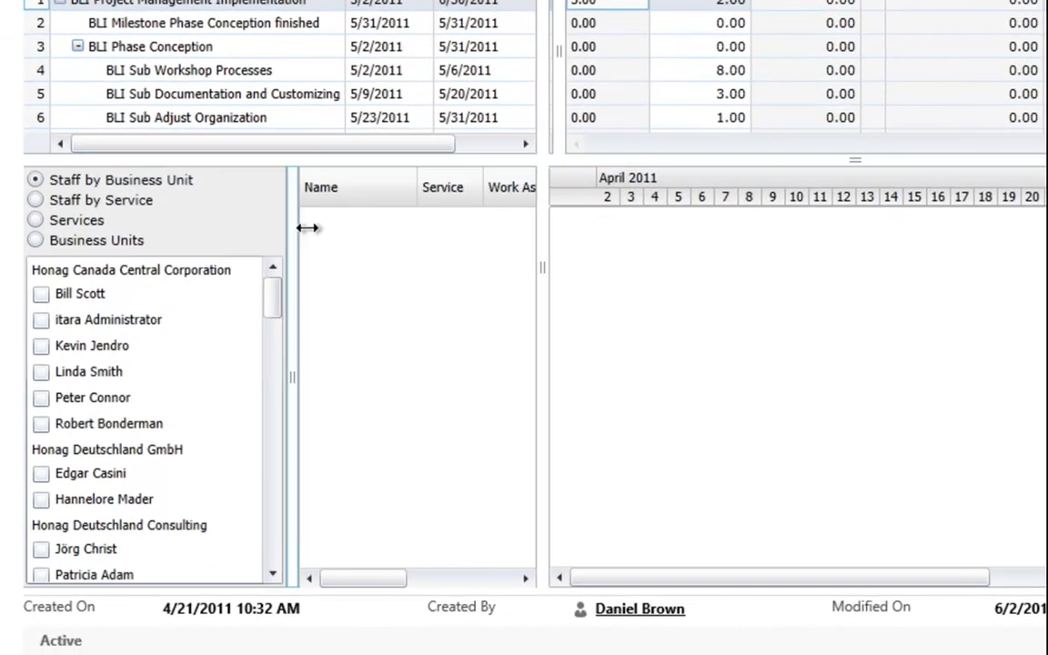
{"action": "left_click_drag", "start_coordinate": [307, 227], "coordinate": [307, 228]}
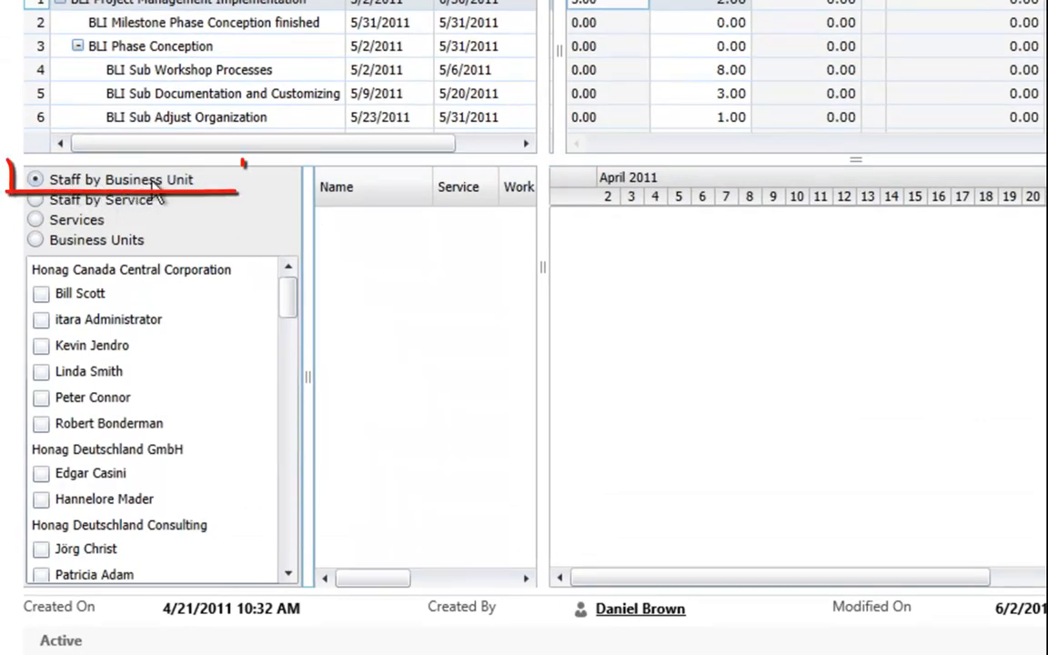
- List the resources as Staff by Service and select the third and fourth people under Project Manager
{"action": "left_click", "coordinate": [34, 201]}
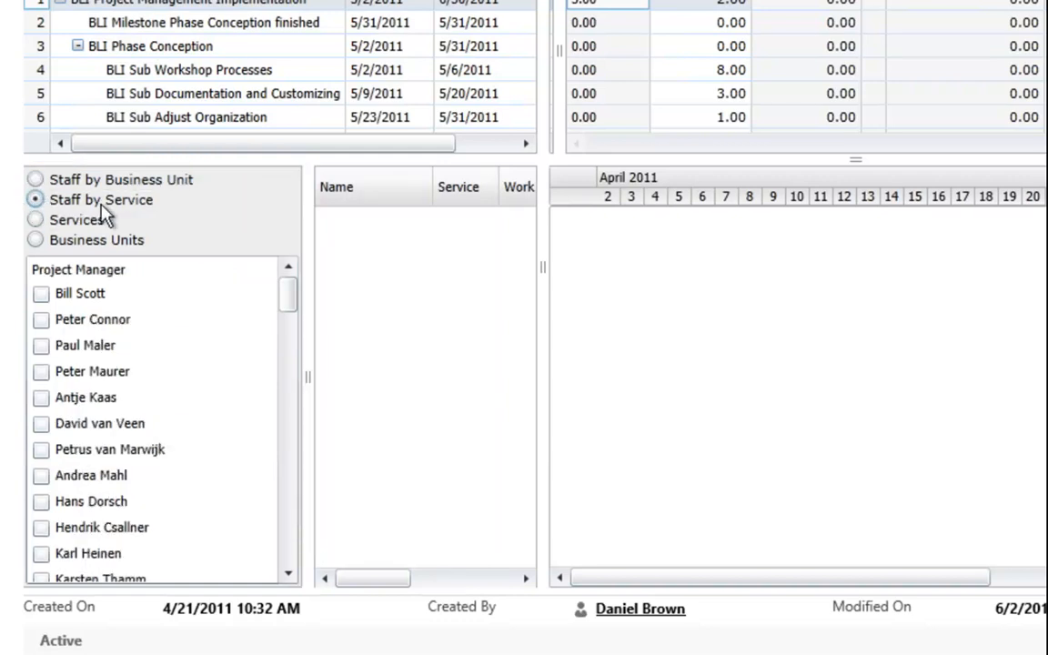
{"action": "left_click", "coordinate": [35, 180]}
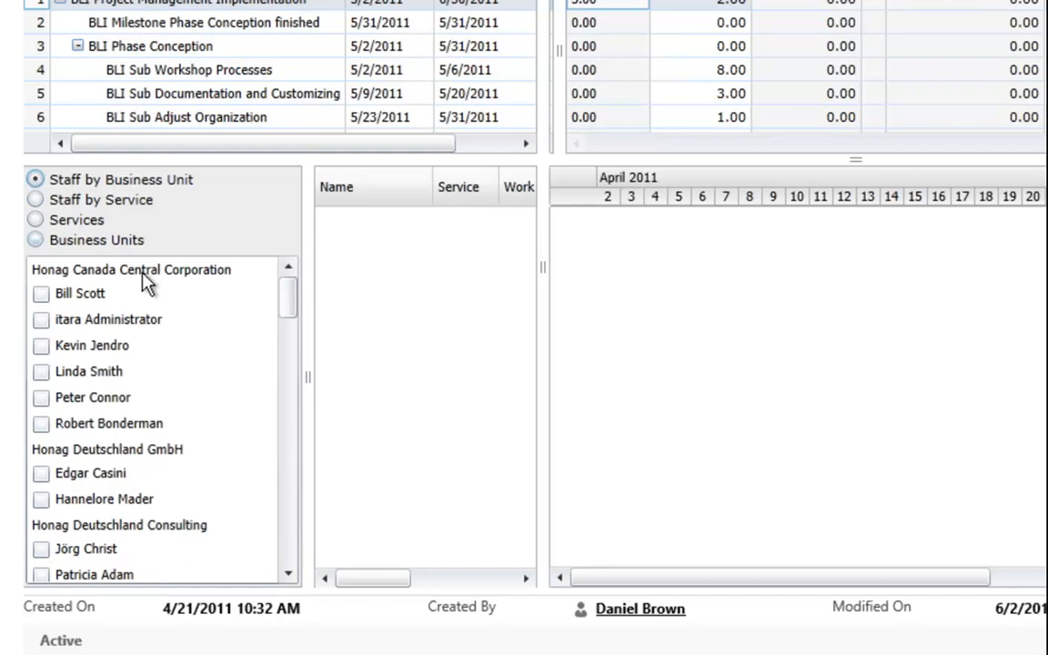
{"action": "left_click", "coordinate": [35, 200]}
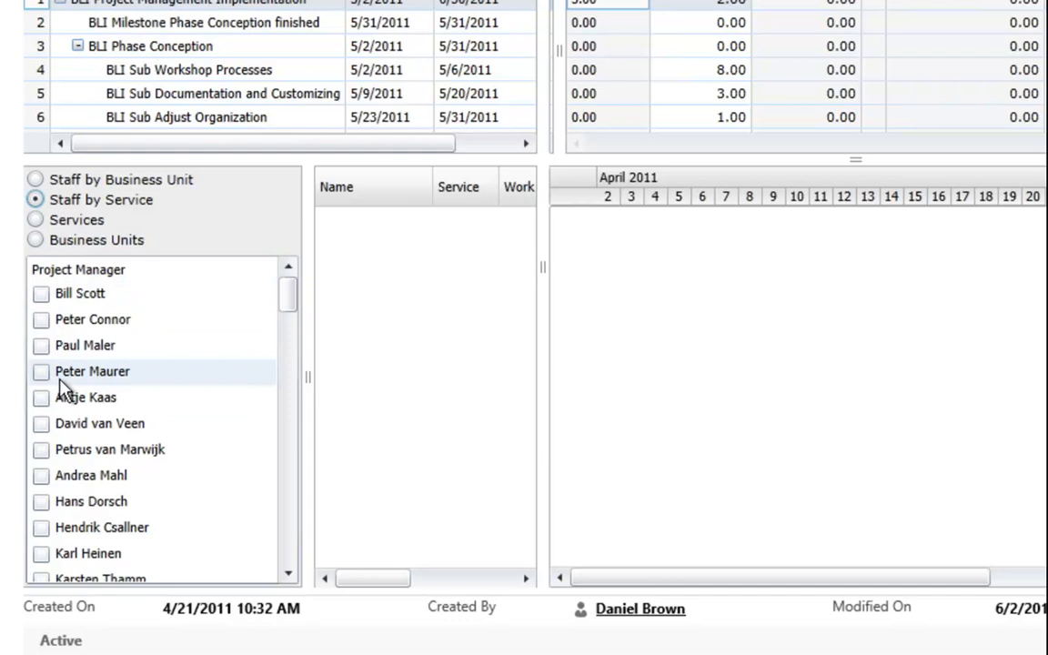
{"action": "left_click", "coordinate": [43, 348]}
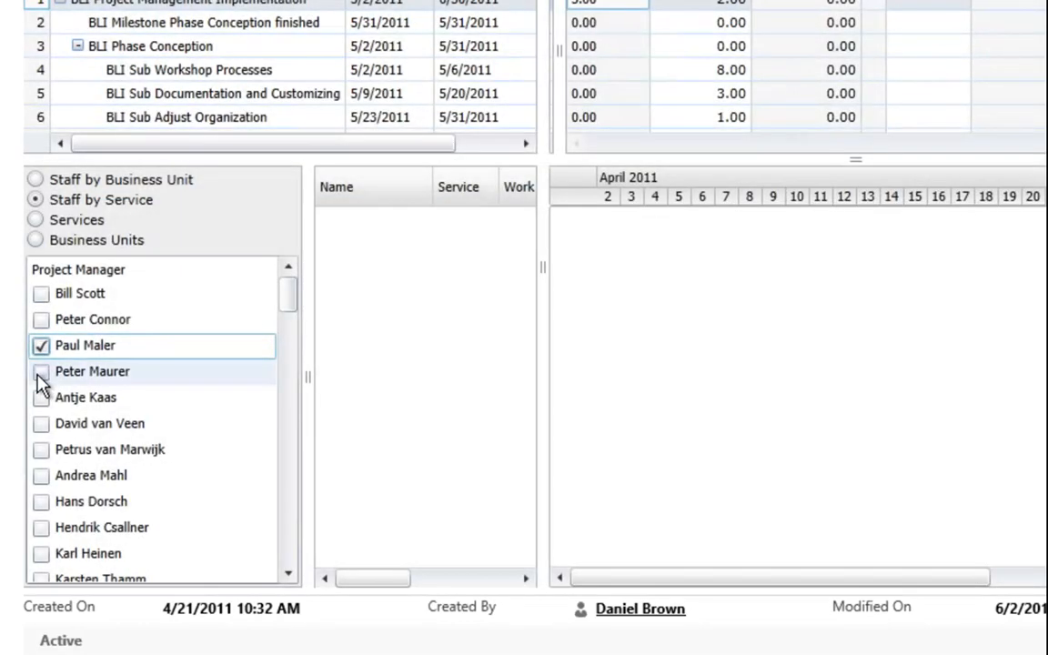
{"action": "left_click", "coordinate": [40, 372]}
- Also select the second-to-last person listed before the Training User group and the last person under System Integration
{"action": "left_click", "coordinate": [287, 573]}
{"action": "left_click", "coordinate": [287, 573]}
{"action": "left_click", "coordinate": [288, 574]}
{"action": "left_click", "coordinate": [289, 574]}
{"action": "left_click", "coordinate": [288, 573]}
{"action": "left_click", "coordinate": [288, 574]}
{"action": "left_click", "coordinate": [289, 573]}
{"action": "left_click", "coordinate": [288, 574]}
{"action": "left_click", "coordinate": [289, 573]}
{"action": "left_click", "coordinate": [288, 574]}
{"action": "left_click", "coordinate": [288, 574]}
{"action": "left_click", "coordinate": [288, 574]}
{"action": "left_click", "coordinate": [289, 574]}
{"action": "left_click", "coordinate": [288, 574]}
{"action": "left_click", "coordinate": [288, 573]}
{"action": "left_click", "coordinate": [288, 574]}
{"action": "left_click", "coordinate": [288, 574]}
{"action": "left_click", "coordinate": [288, 573]}
{"action": "left_click", "coordinate": [288, 574]}
{"action": "left_click", "coordinate": [288, 574]}
{"action": "left_click", "coordinate": [289, 574]}
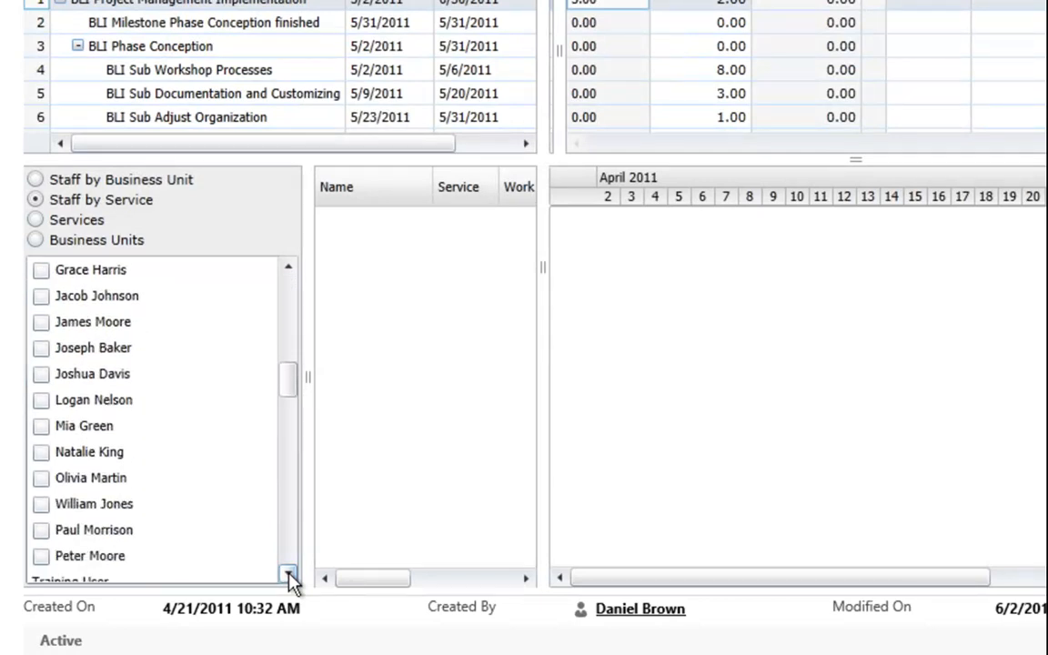
{"action": "left_click", "coordinate": [288, 574]}
{"action": "left_click", "coordinate": [288, 574]}
{"action": "left_click", "coordinate": [41, 477]}
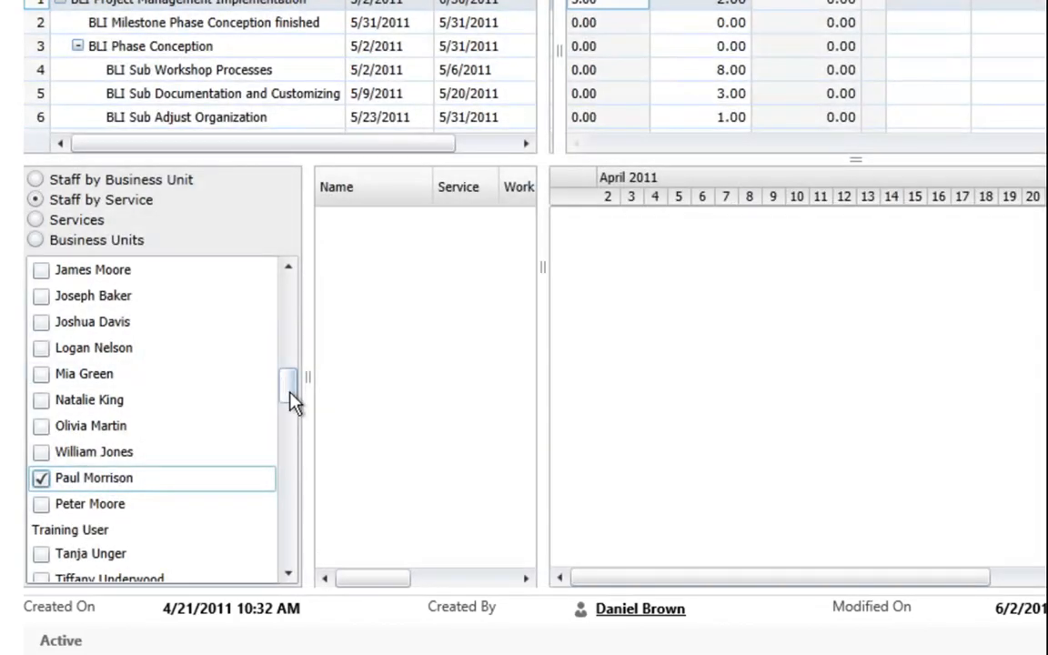
{"action": "left_click_drag", "start_coordinate": [288, 398], "coordinate": [45, 487]}
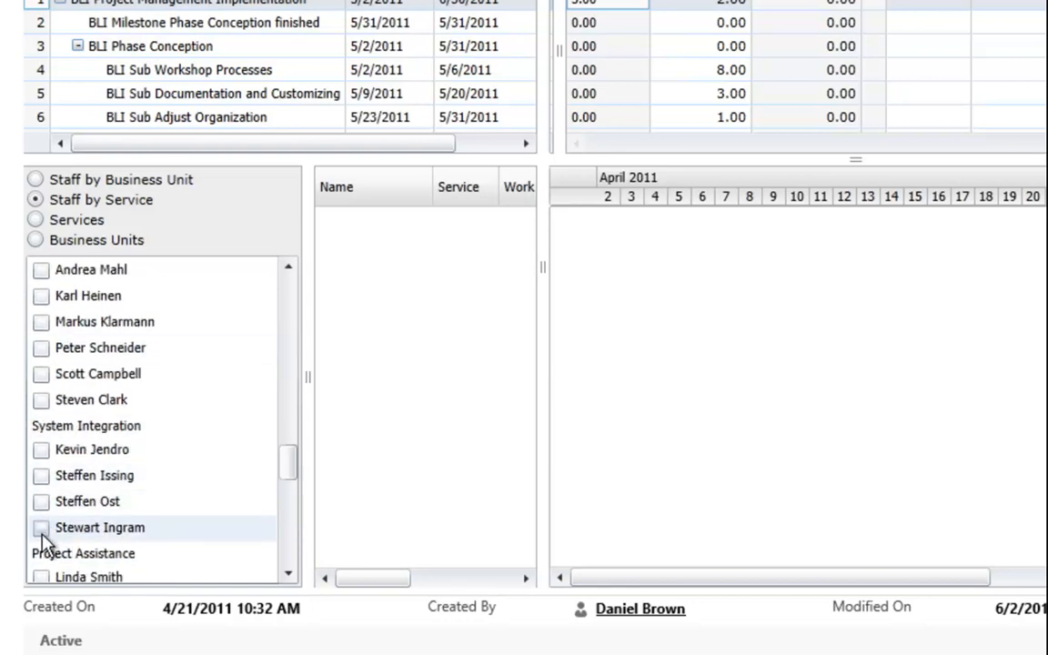
{"action": "left_click", "coordinate": [41, 527]}
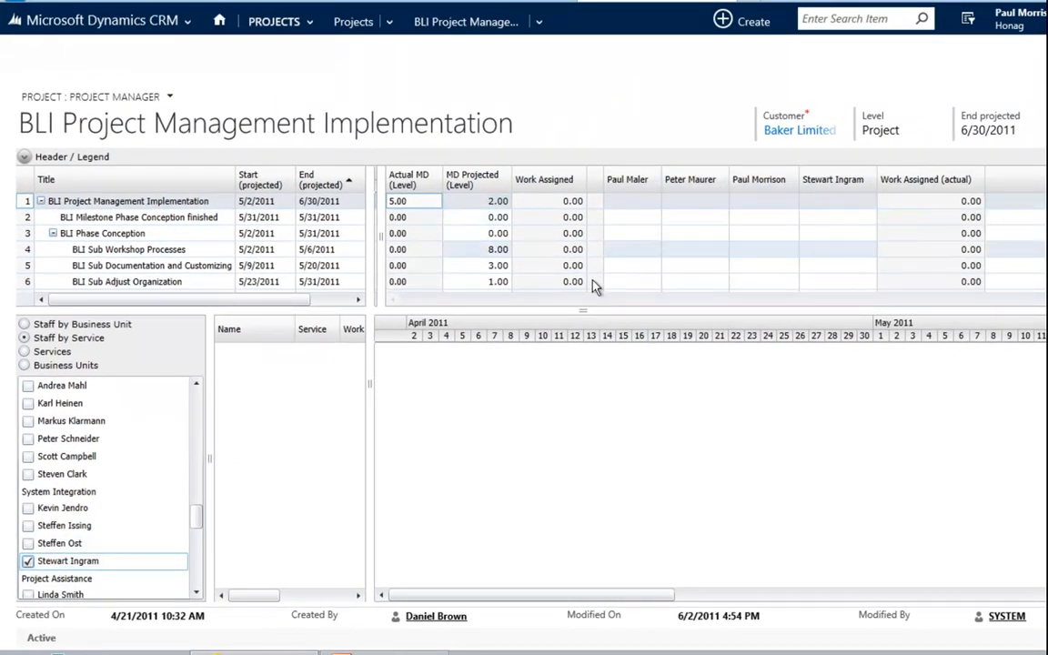
- Enlarge the work allocation area and assign 2 MD of the top-level BLI Project Management Implementation row to the third selected resource
{"action": "left_click_drag", "start_coordinate": [585, 310], "coordinate": [564, 408]}
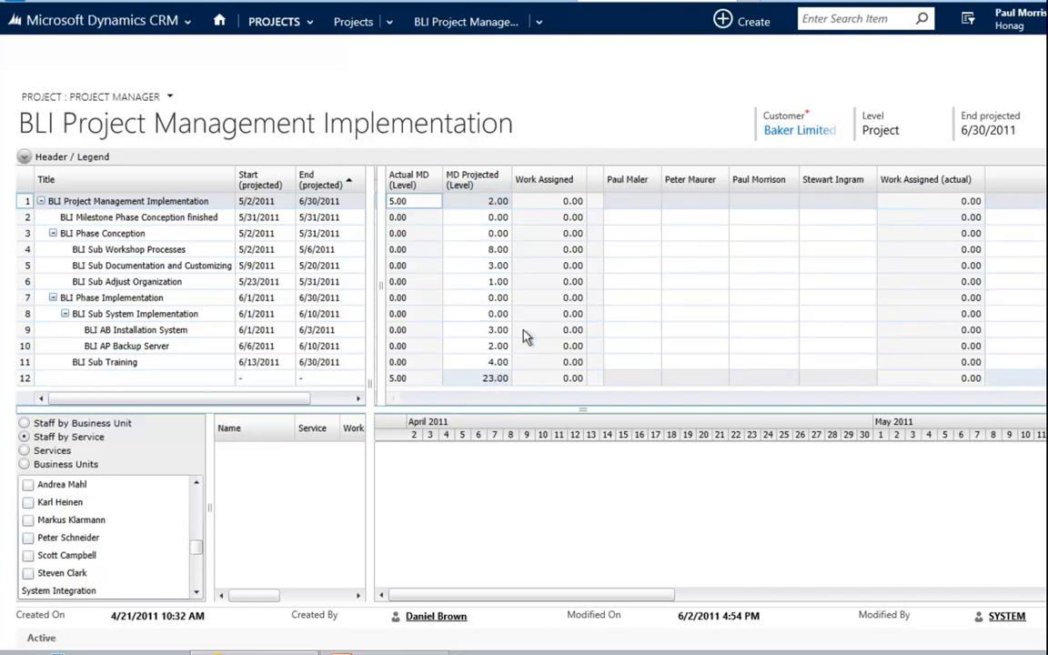
{"action": "left_click", "coordinate": [753, 210]}
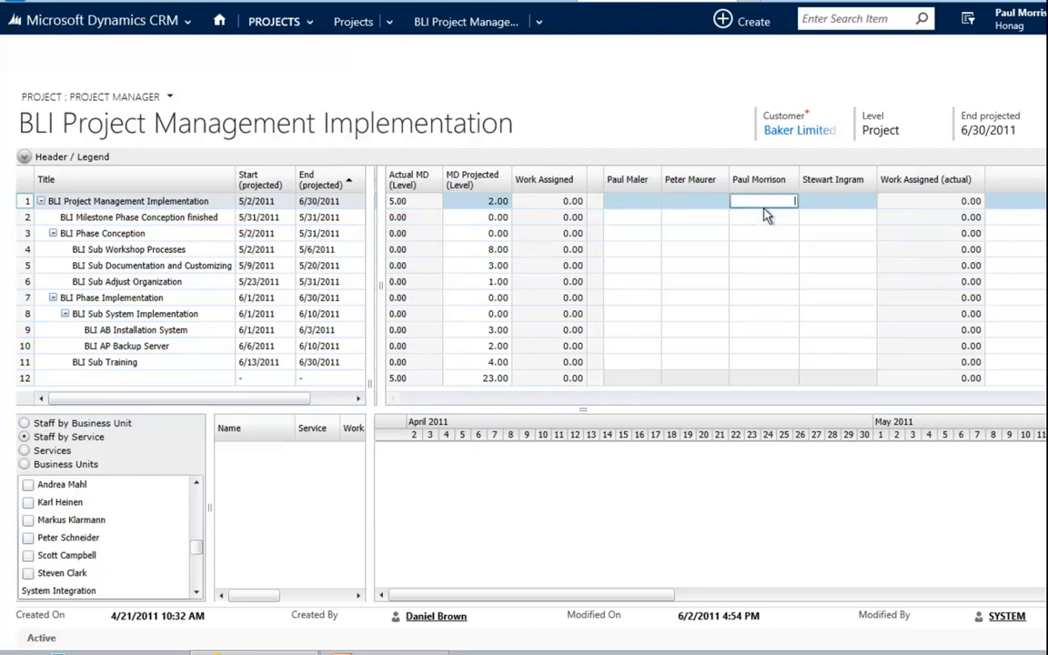
{"action": "type", "text": "2"}
{"action": "key", "text": "Return"}
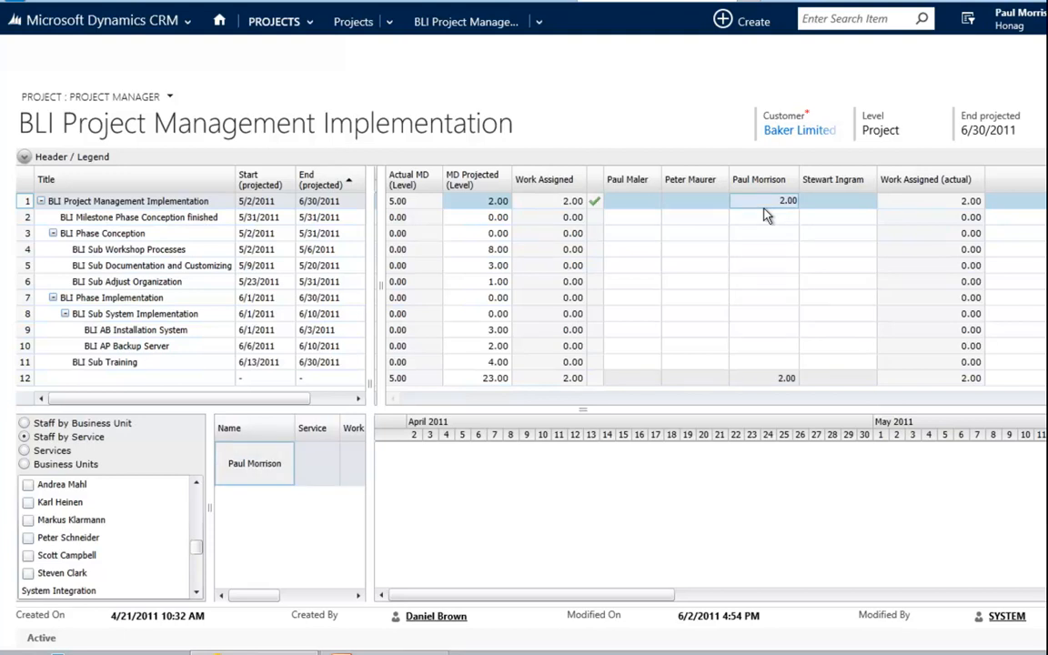
- Allocate BLI Sub Workshop Processes with 3 MD for the second resource, 3 for the third and 2 for the fourth
{"action": "left_click", "coordinate": [705, 251]}
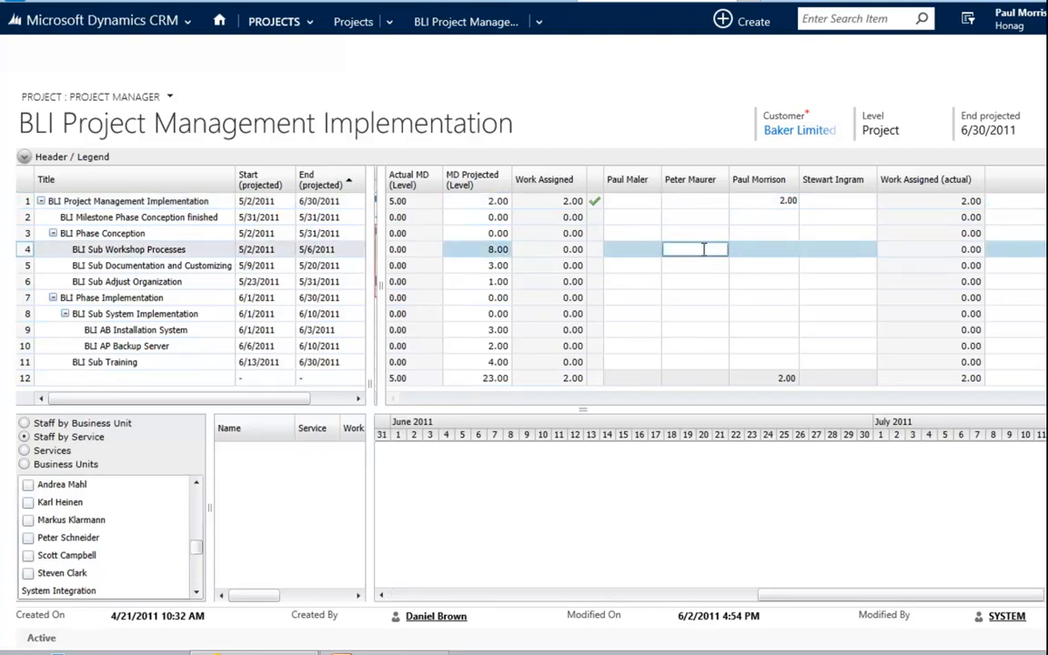
{"action": "type", "text": "3"}
{"action": "left_click", "coordinate": [782, 248]}
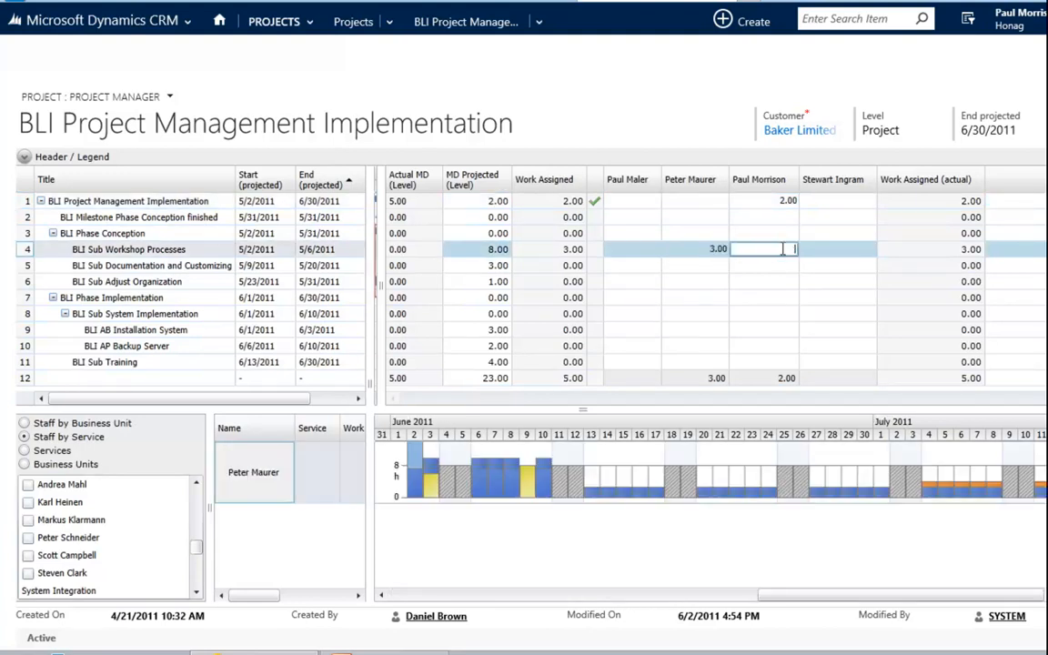
{"action": "type", "text": "3"}
{"action": "left_click", "coordinate": [859, 248]}
{"action": "type", "text": "2"}
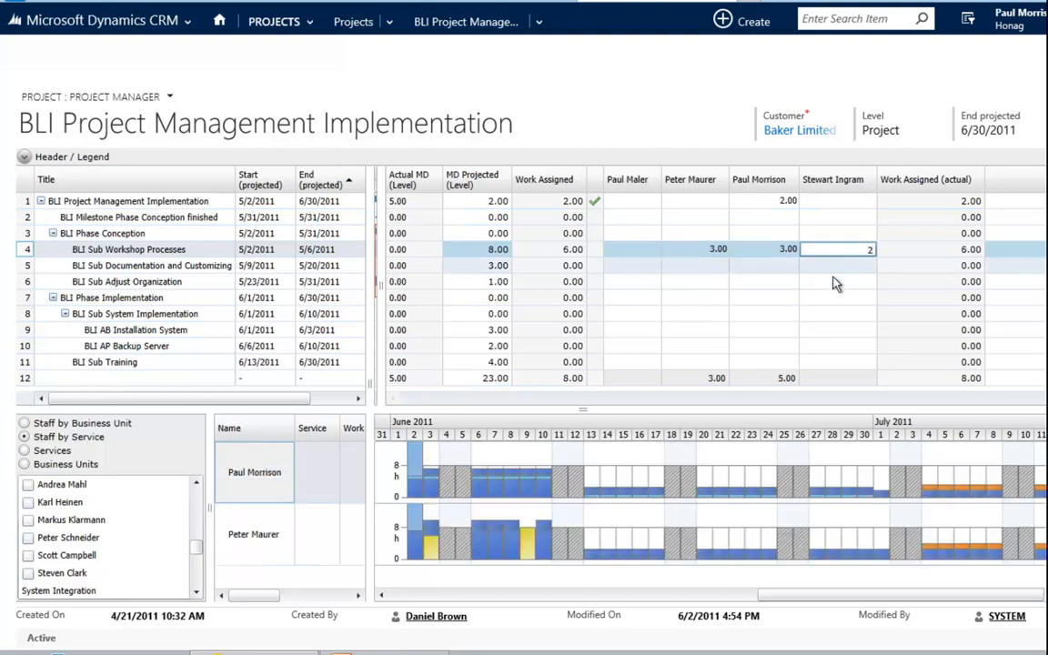
- Assign the fourth resource 3 MD on BLI Sub Documentation and Customizing and 2 MD on BLI AP Backup Server
{"action": "left_click", "coordinate": [838, 269]}
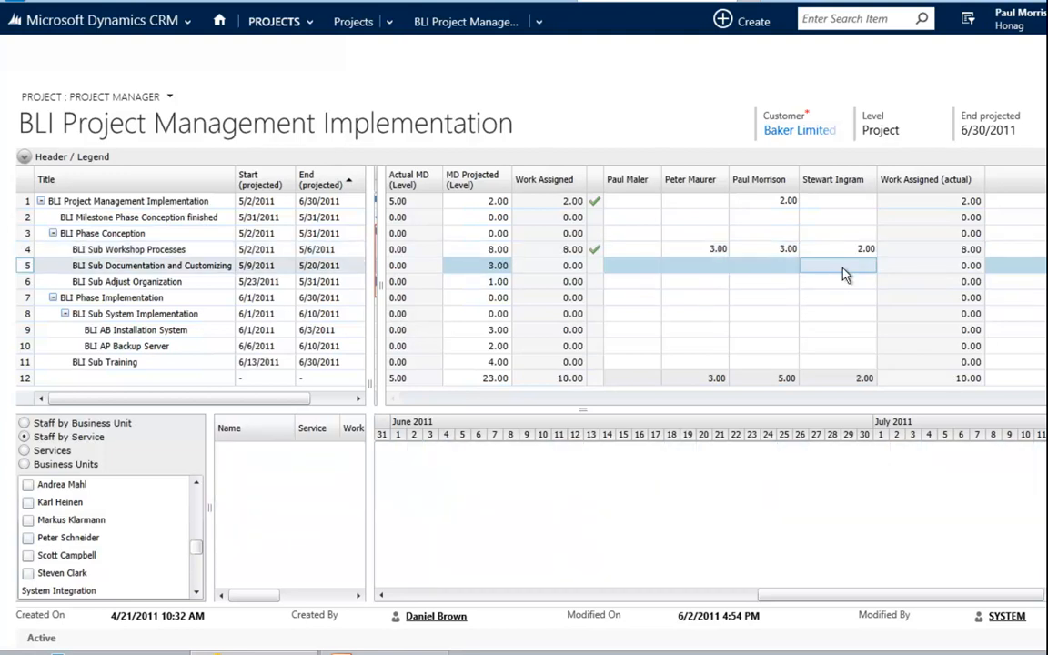
{"action": "type", "text": "3"}
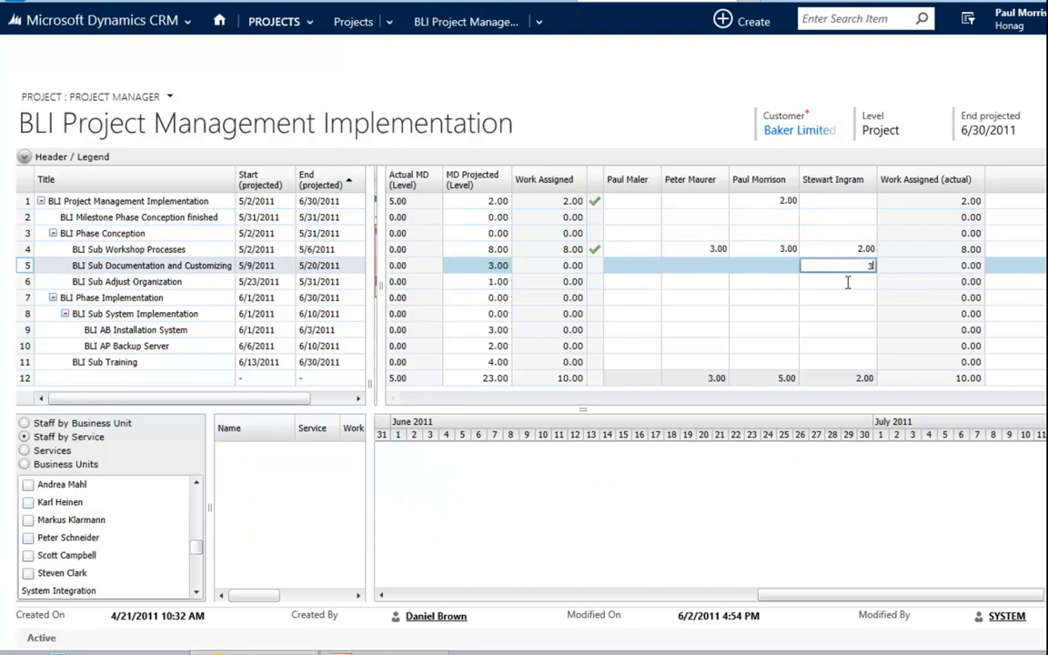
{"action": "left_click", "coordinate": [849, 333]}
{"action": "left_click", "coordinate": [853, 346]}
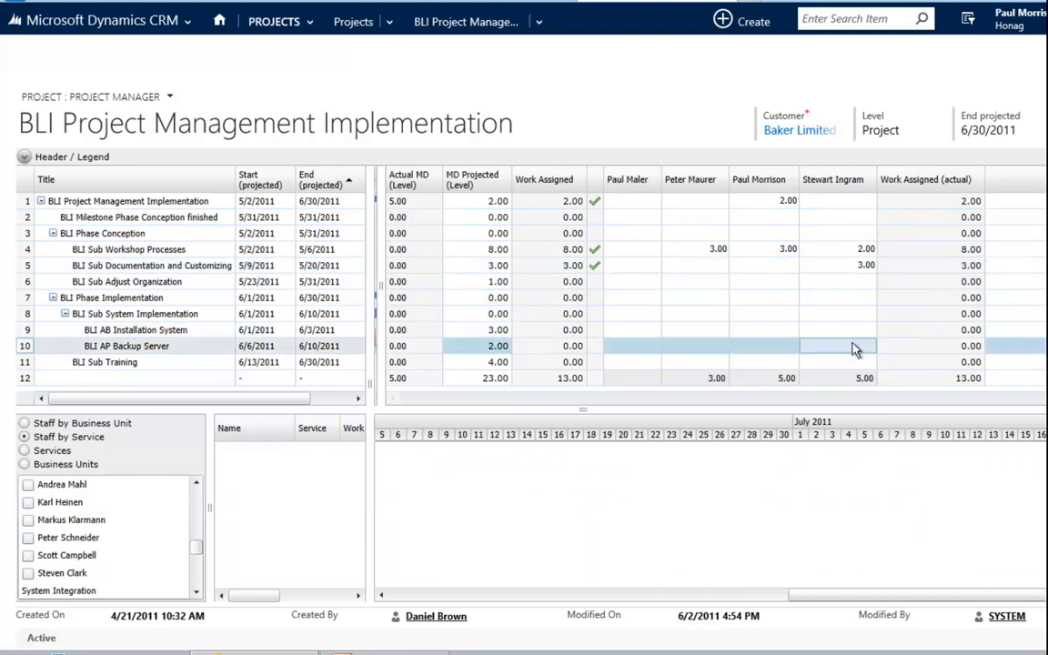
{"action": "type", "text": "2"}
{"action": "left_click", "coordinate": [859, 315]}
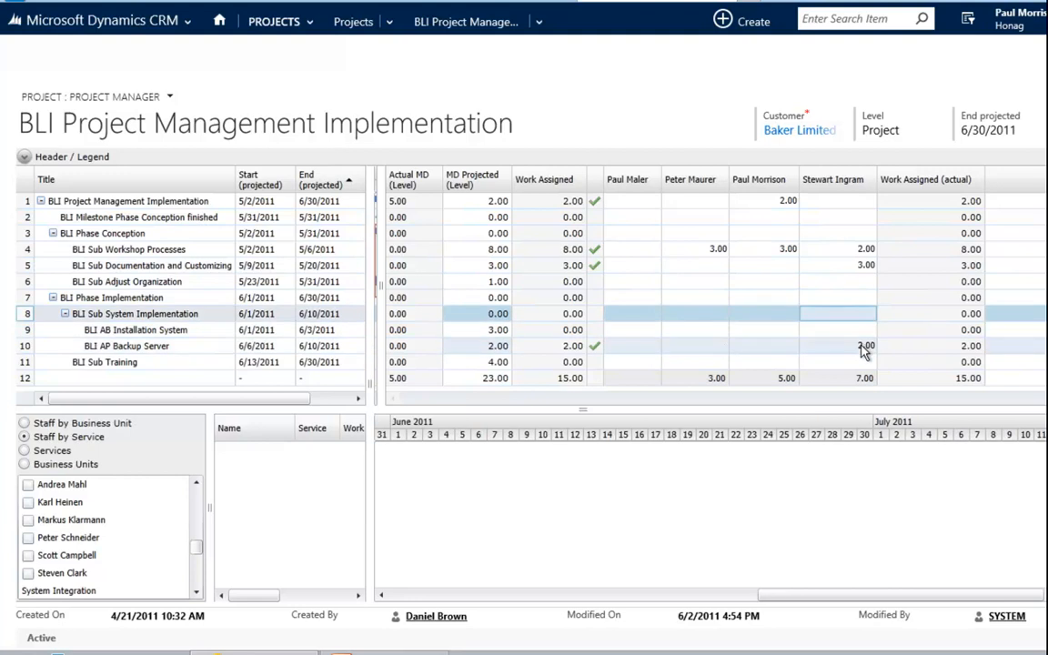
- Raise the fourth resource's allocation on BLI AP Backup Server to 3 MD
{"action": "left_click", "coordinate": [861, 346]}
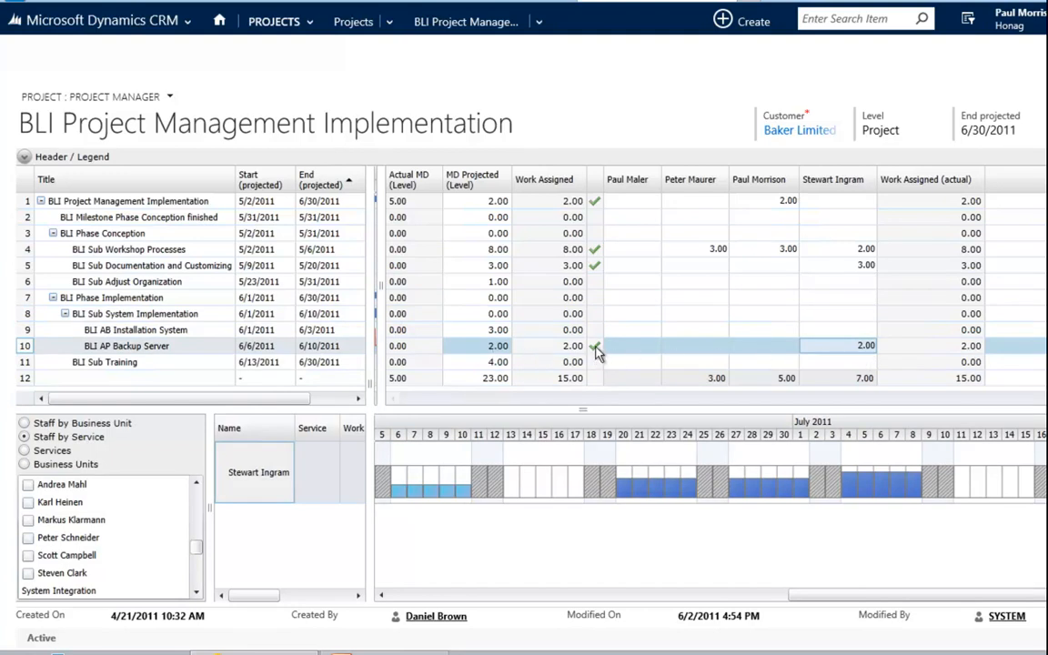
{"action": "left_click", "coordinate": [861, 350]}
{"action": "left_click", "coordinate": [861, 348]}
{"action": "left_click_drag", "start_coordinate": [856, 346], "coordinate": [888, 349]}
{"action": "type", "text": "3"}
{"action": "left_click", "coordinate": [843, 365]}
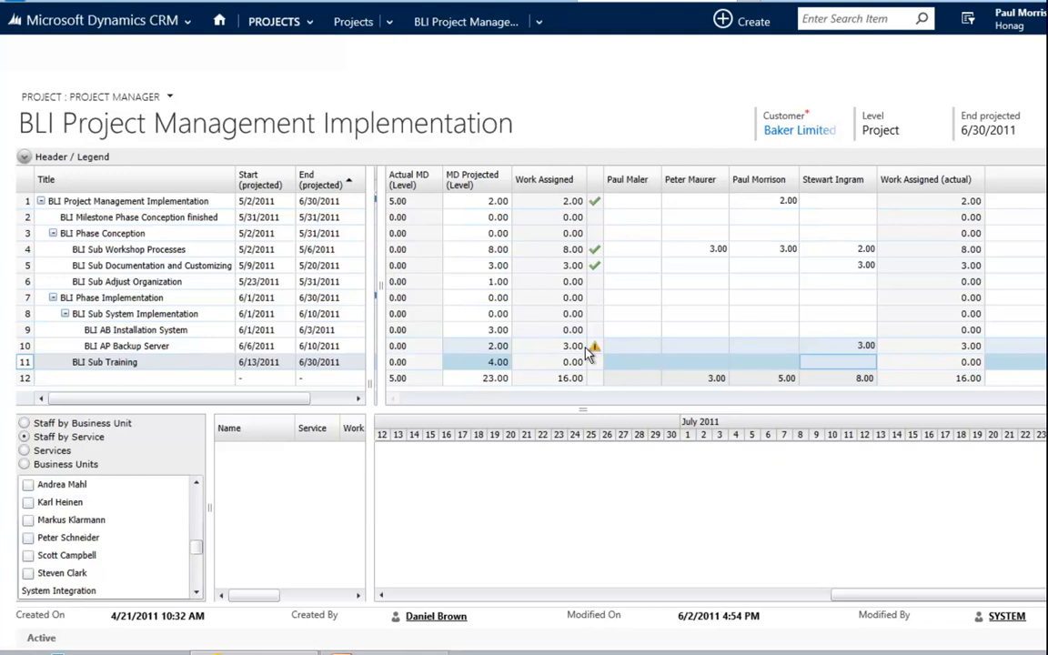
- Set the fourth resource's allocation on BLI AP Backup Server to 2 MD
{"action": "left_click", "coordinate": [845, 346]}
{"action": "left_click", "coordinate": [845, 345]}
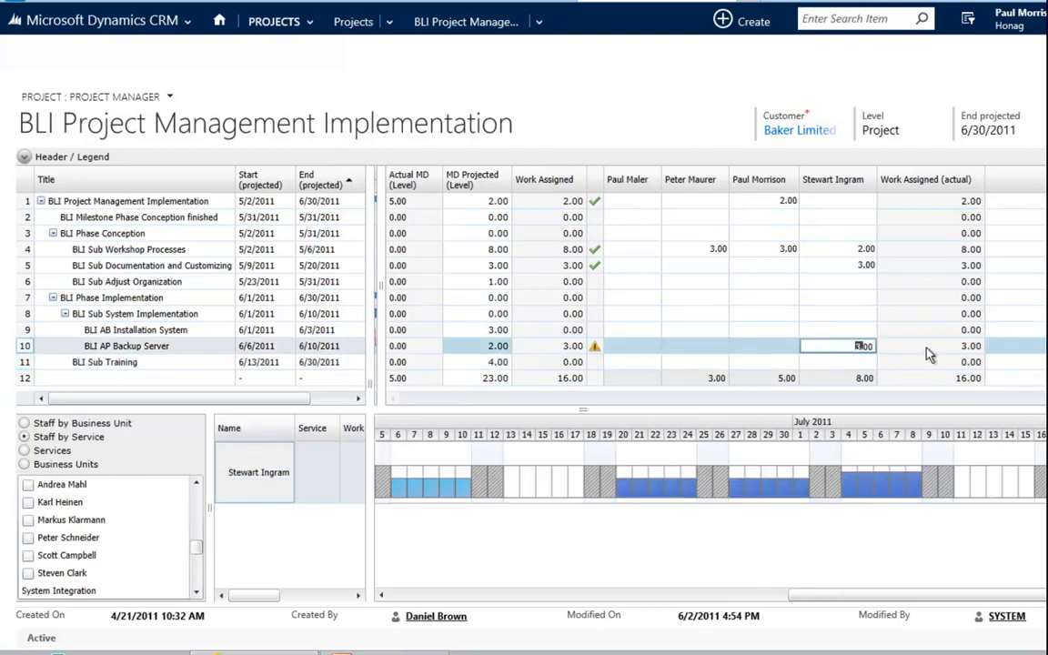
{"action": "type", "text": "2"}
{"action": "key", "text": "Return"}
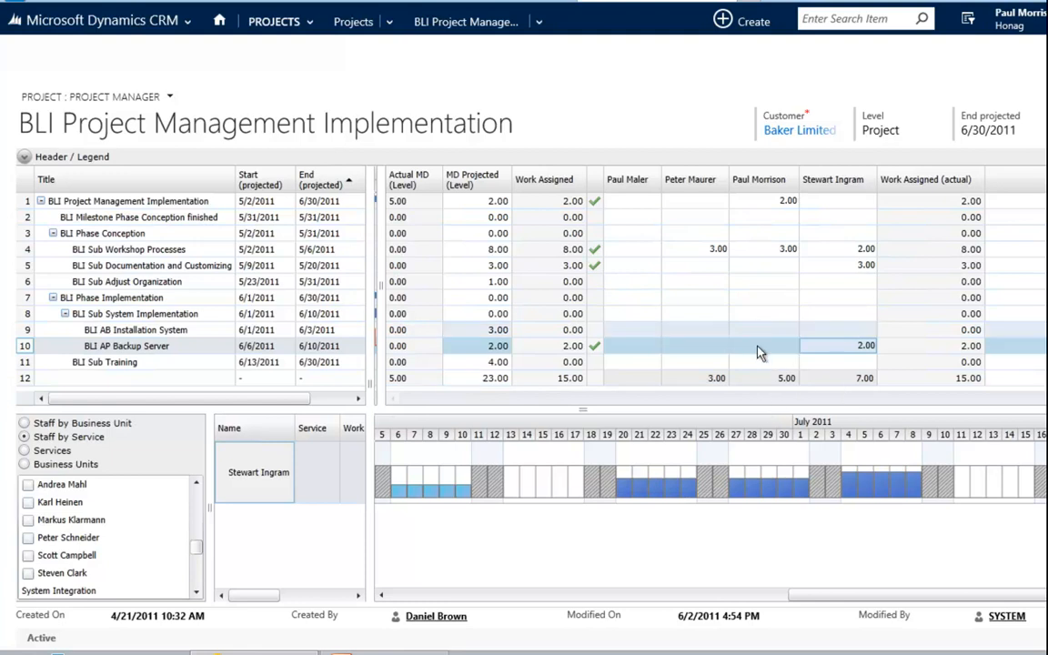
- View the resource utilization for the top-level project and for BLI Sub Workshop Processes, and give the allocation area more height
{"action": "left_click", "coordinate": [767, 204]}
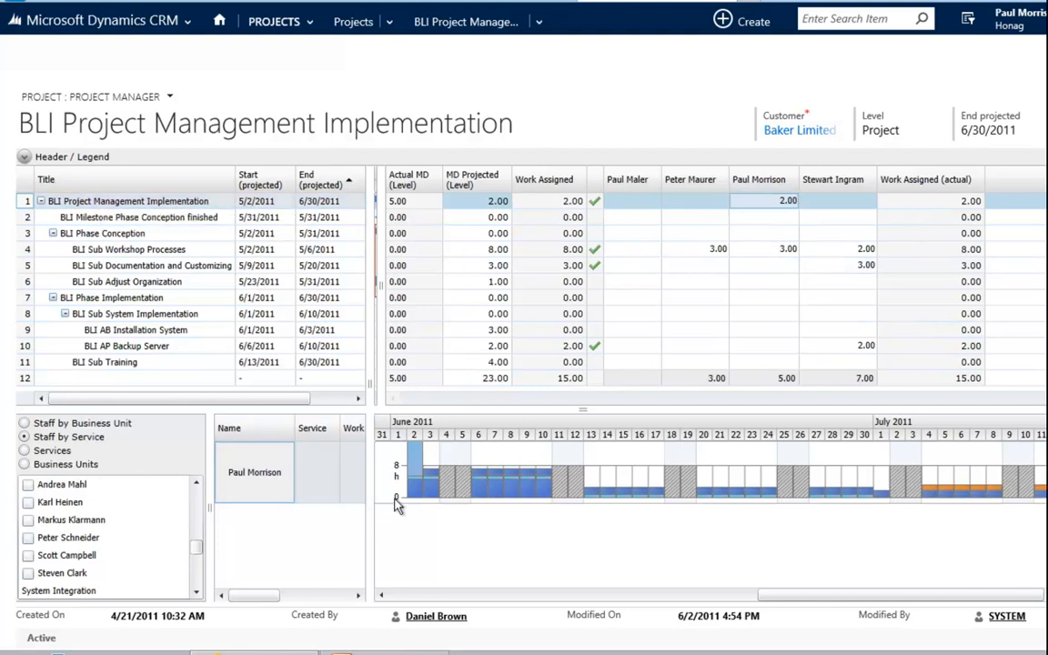
{"action": "left_click", "coordinate": [204, 254]}
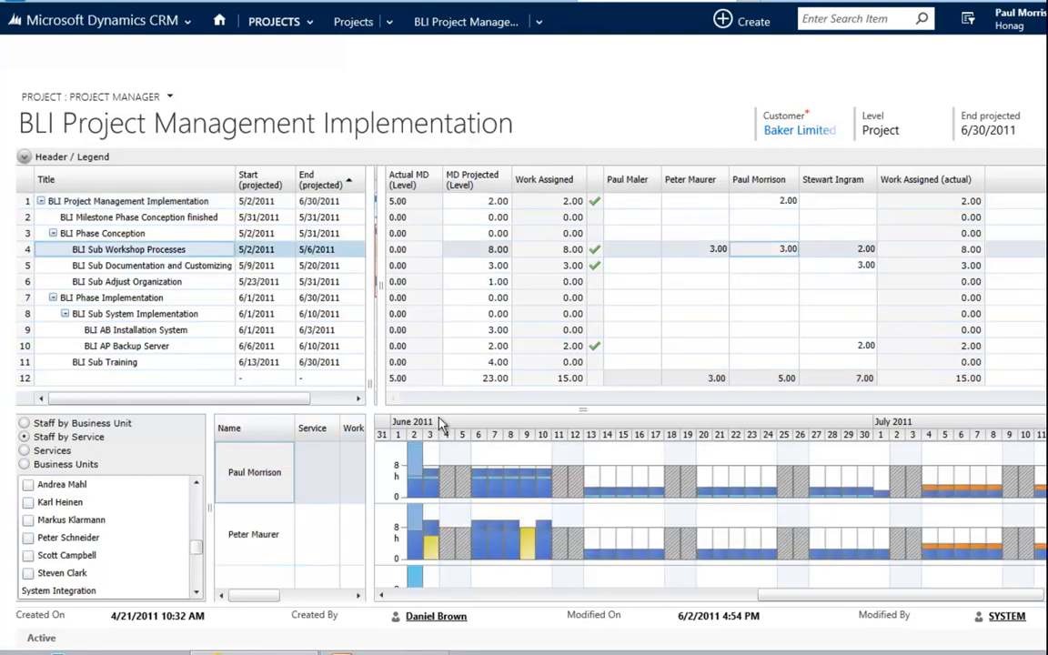
{"action": "left_click_drag", "start_coordinate": [401, 407], "coordinate": [440, 447]}
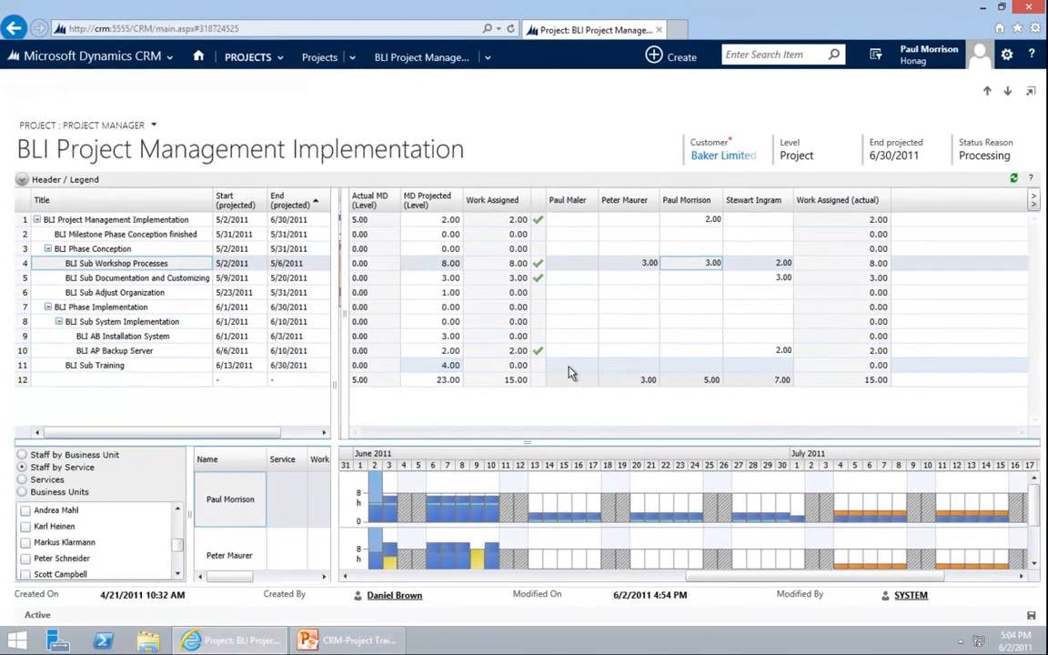
- Assign 2 MD of BLI Sub Documentation and Customizing to the first selected resource
{"action": "left_click", "coordinate": [592, 363]}
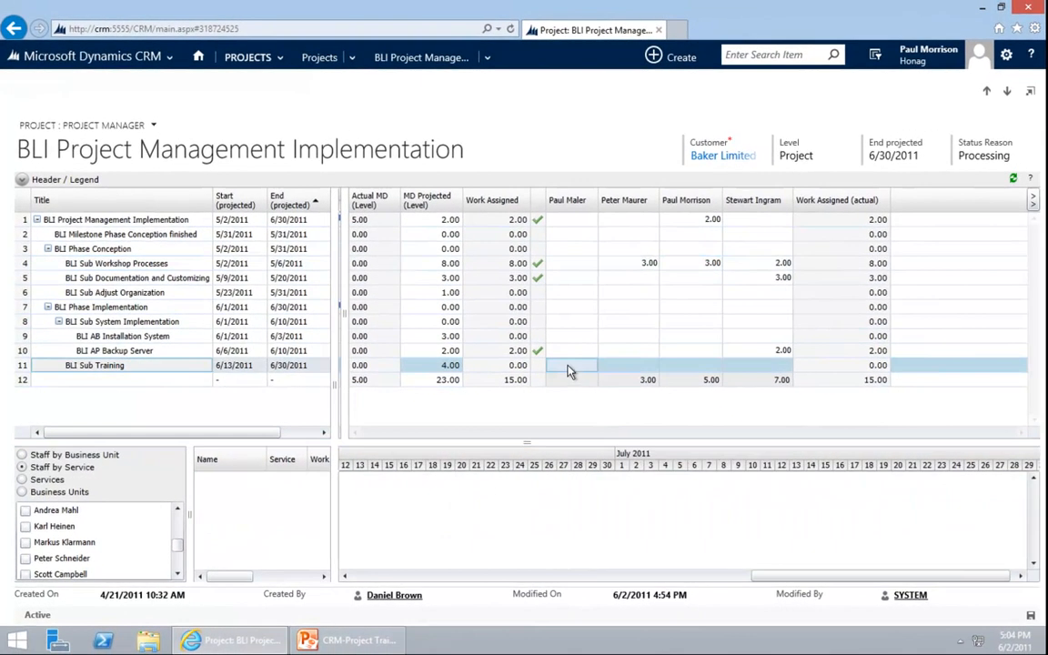
{"action": "left_click", "coordinate": [565, 281]}
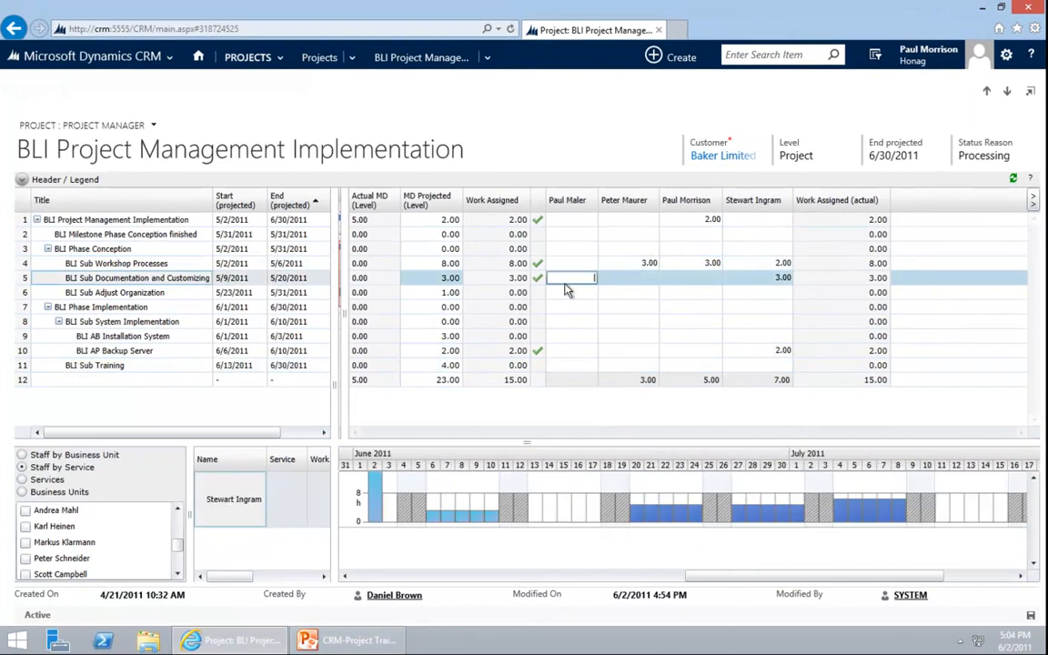
{"action": "type", "text": "2"}
{"action": "key", "text": "Return"}
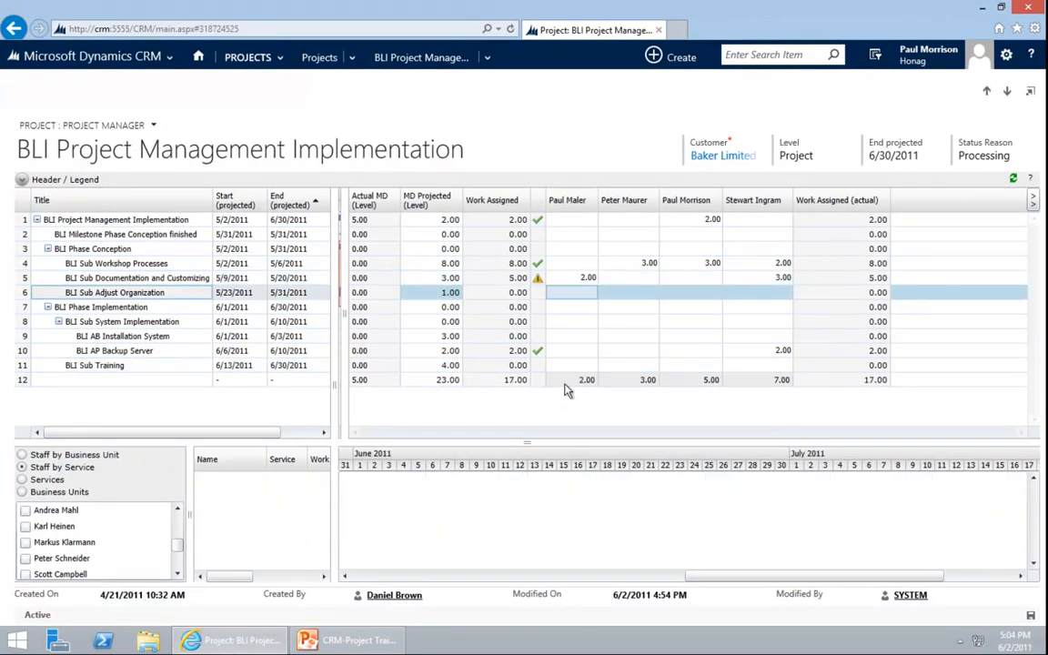
- Show the utilization of all assigned resources through the totals row and adjust the height of the utilization area
{"action": "left_click", "coordinate": [564, 382]}
{"action": "left_click_drag", "start_coordinate": [544, 326], "coordinate": [538, 446]}
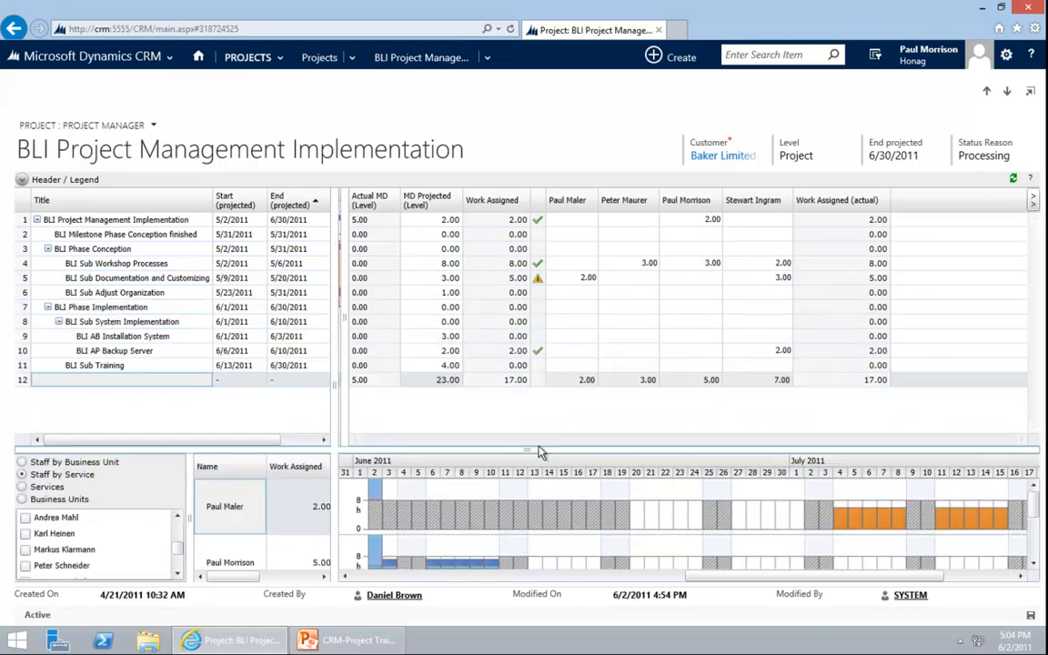
- Give the utilization area enough height for all four resources and expand the header and legend section
{"action": "left_click_drag", "start_coordinate": [527, 397], "coordinate": [526, 391]}
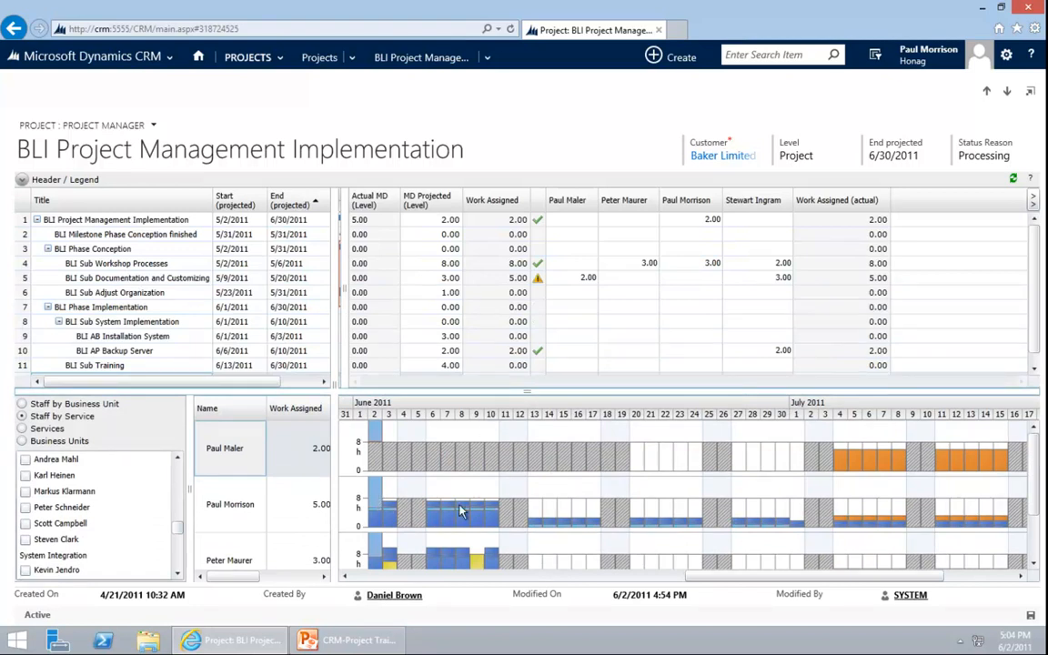
{"action": "left_click_drag", "start_coordinate": [605, 388], "coordinate": [596, 304]}
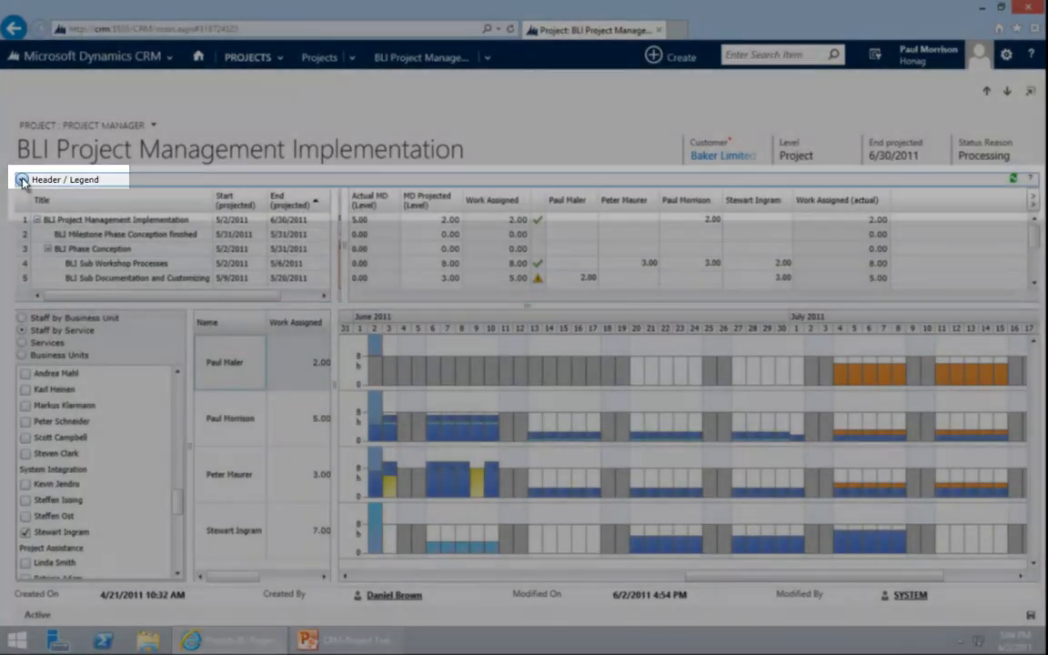
{"action": "left_click", "coordinate": [22, 180]}
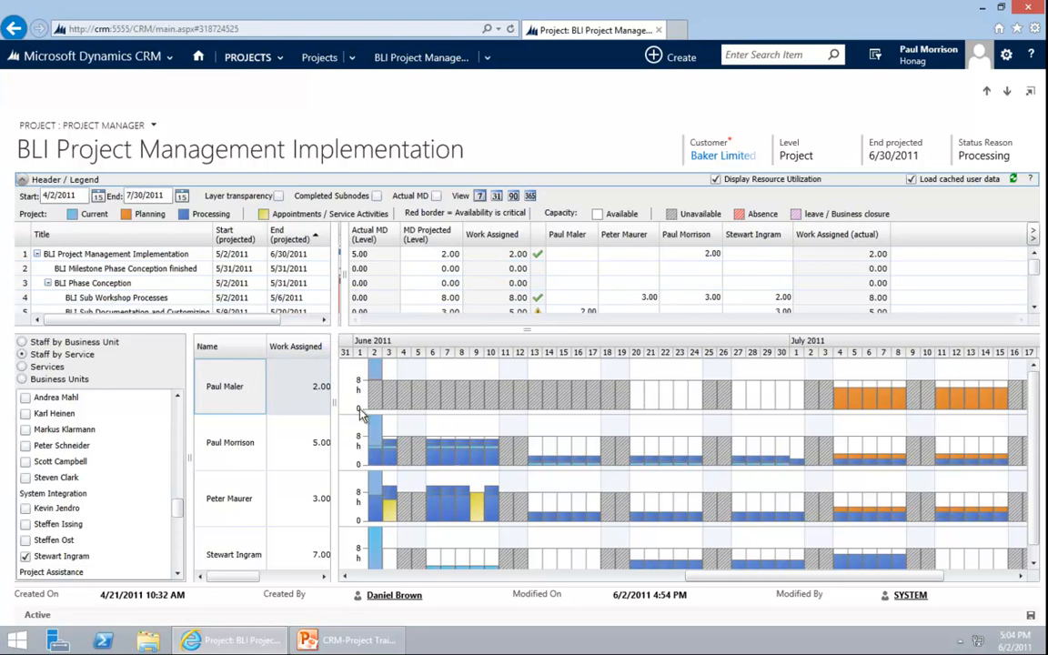
{"action": "scroll", "coordinate": [369, 521], "scroll_direction": "down", "scroll_amount": 1}
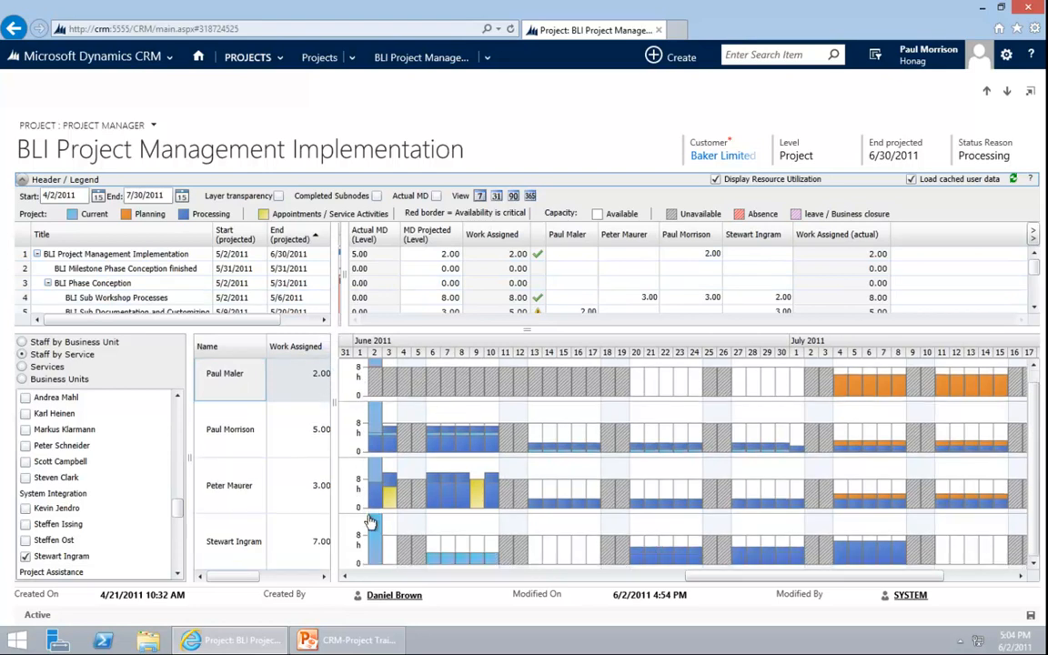
{"action": "scroll", "coordinate": [361, 509], "scroll_direction": "up", "scroll_amount": 1}
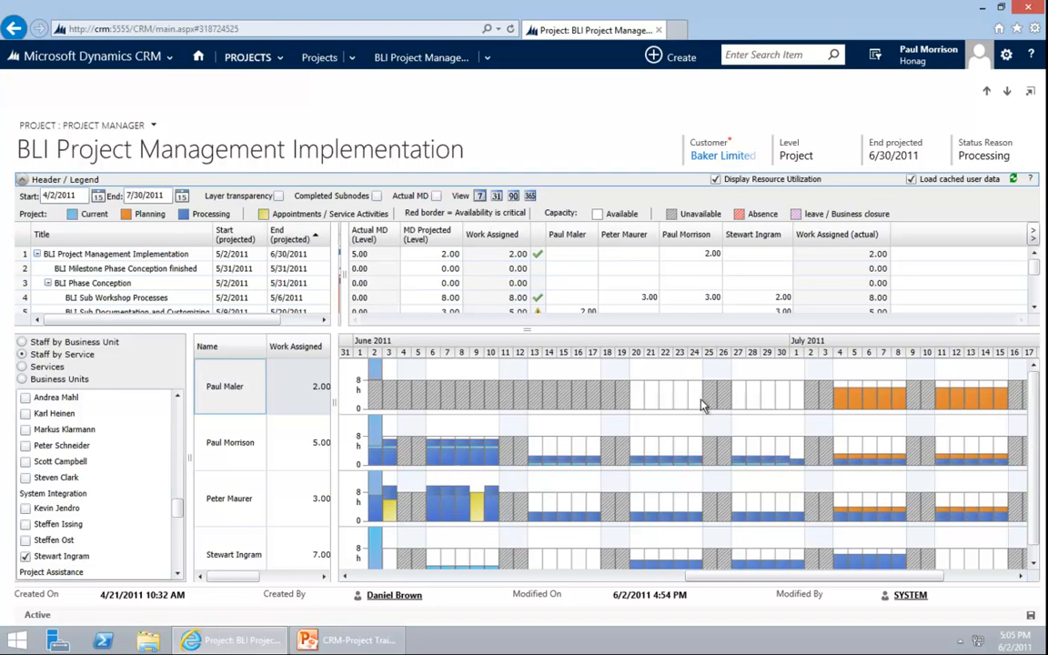
{"action": "left_click_drag", "start_coordinate": [562, 330], "coordinate": [566, 297]}
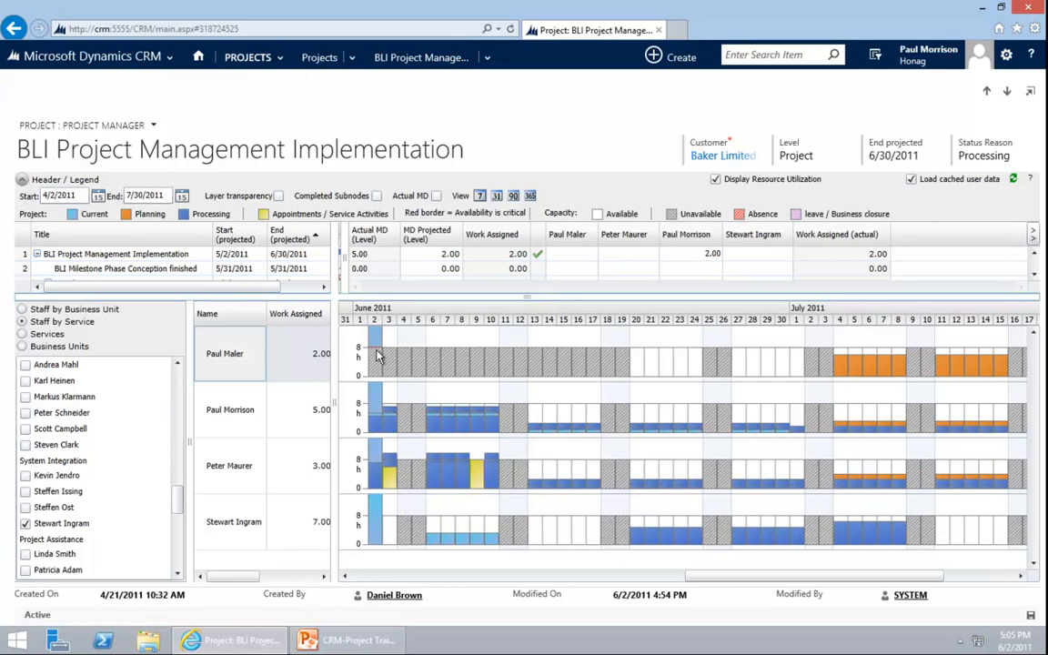
{"action": "mouse_move", "coordinate": [557, 297]}
{"action": "left_mouse_down"}
{"action": "mouse_move", "coordinate": [569, 394]}
{"action": "mouse_move", "coordinate": [573, 362]}
{"action": "mouse_move", "coordinate": [546, 299]}
{"action": "left_mouse_up"}
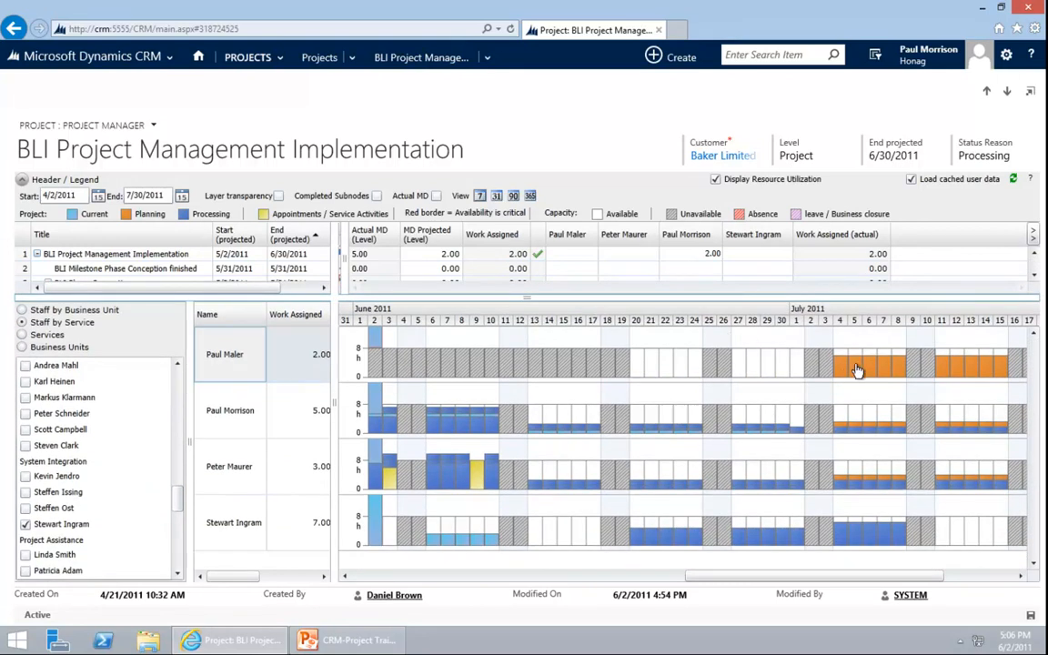
- Examine which projects make up the daily hours in the resources' utilization bars for June and July 2011
{"action": "mouse_move", "coordinate": [879, 370]}
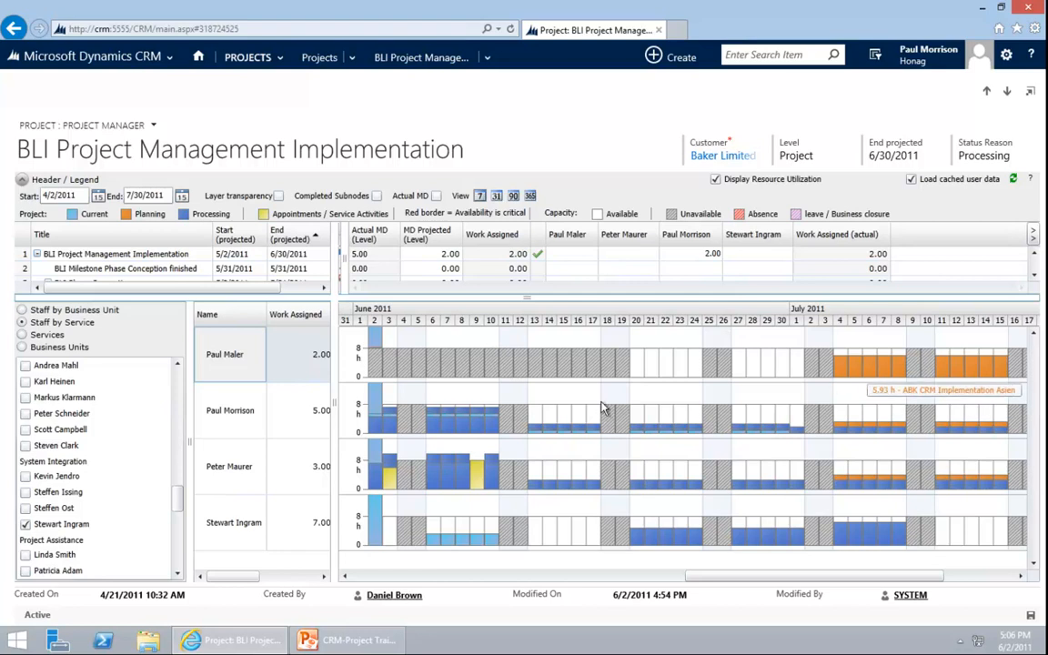
{"action": "mouse_move", "coordinate": [456, 436]}
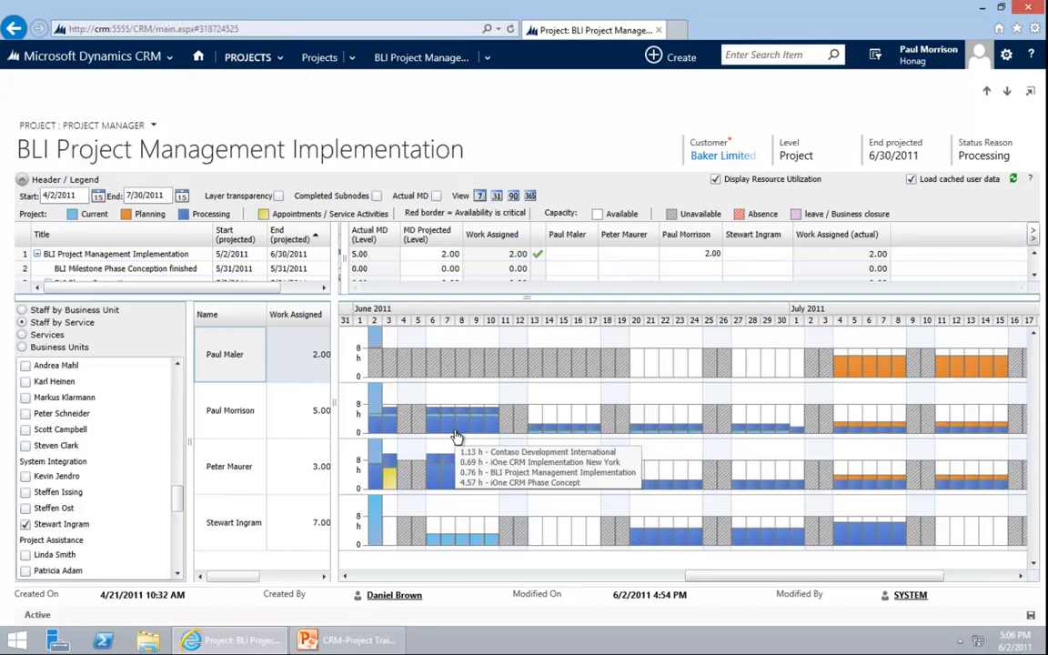
{"action": "mouse_move", "coordinate": [382, 474]}
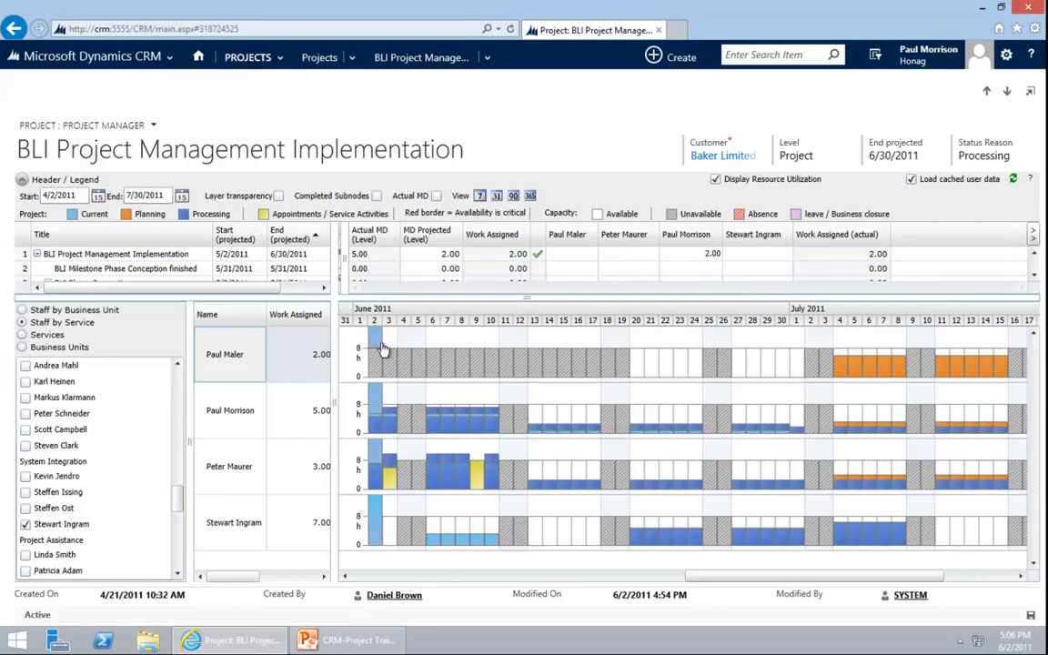
{"action": "mouse_move", "coordinate": [383, 365]}
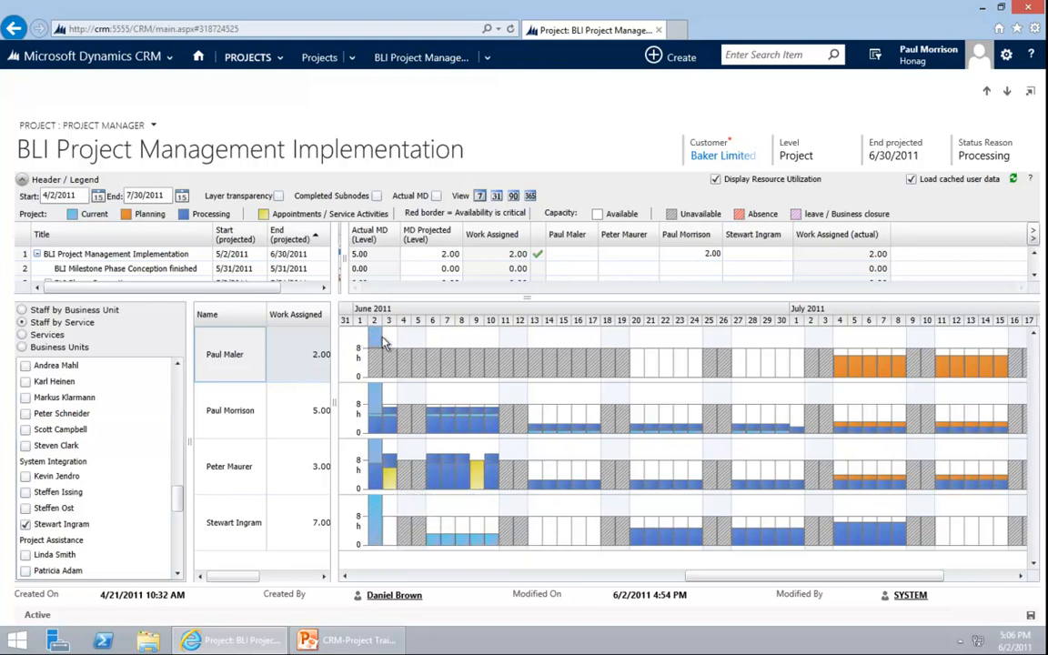
{"action": "mouse_move", "coordinate": [457, 542]}
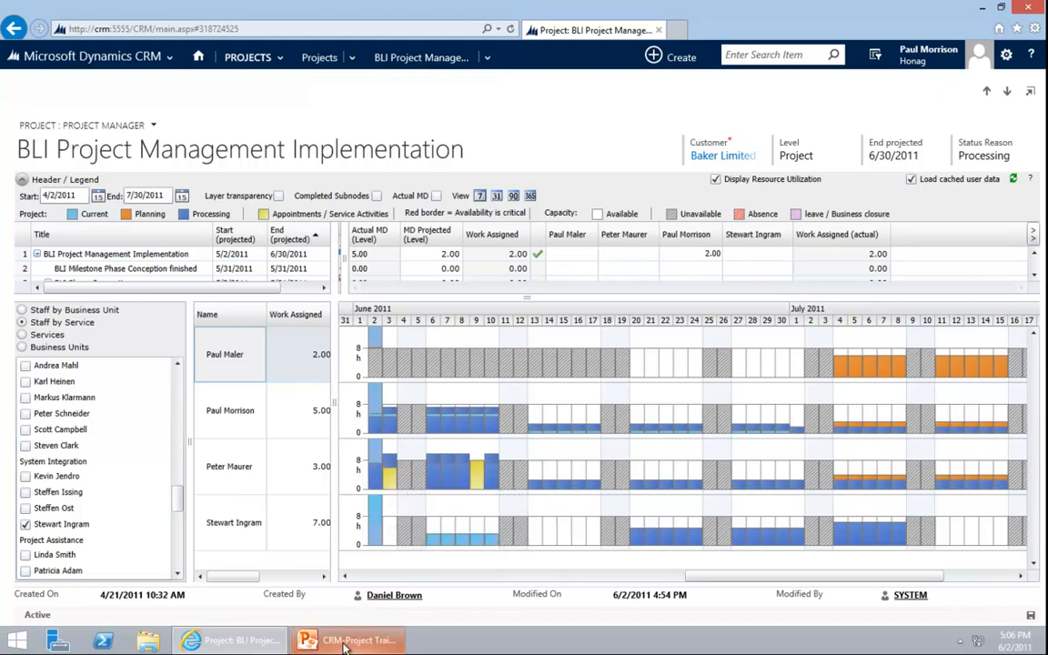
- Switch to PowerPoint and start the slide show from slide 19 about resource assignment
{"action": "mouse_move", "coordinate": [362, 642]}
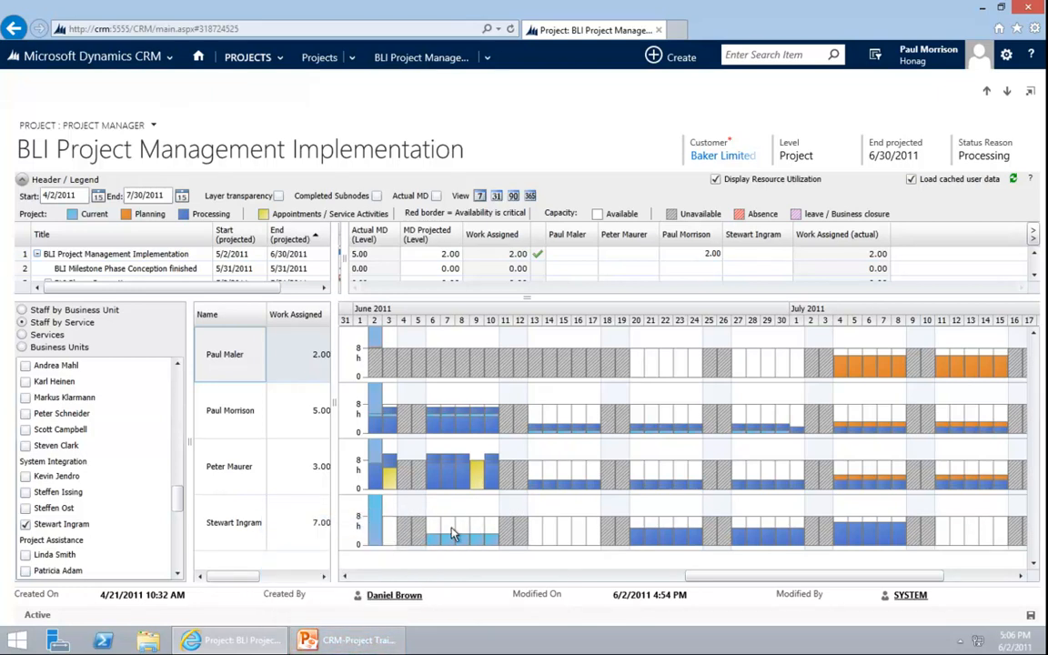
{"action": "left_click", "coordinate": [350, 640]}
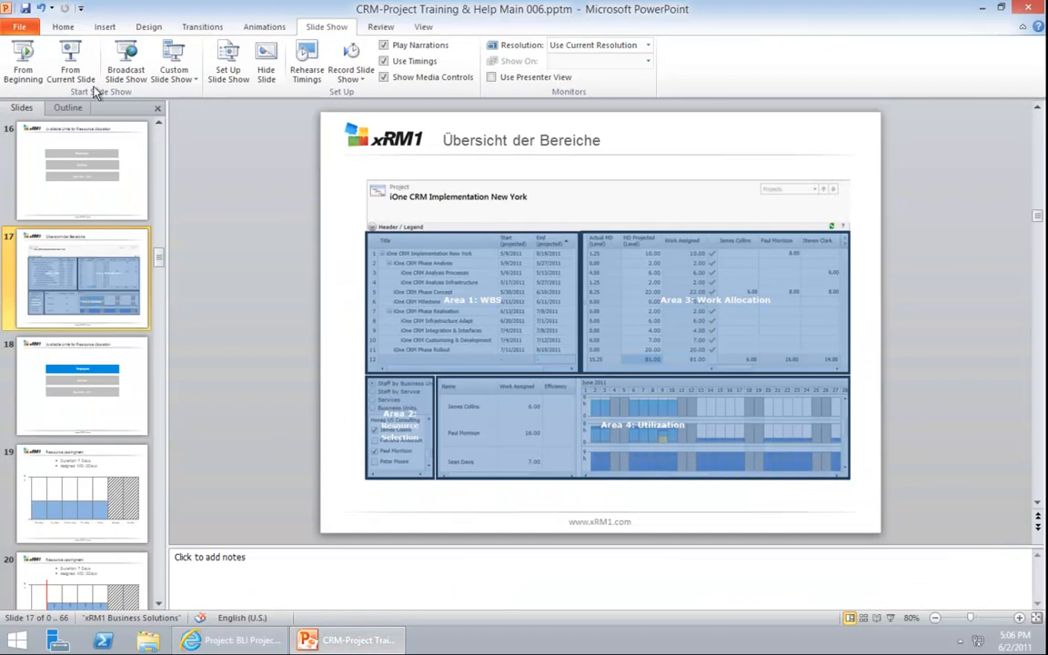
{"action": "left_click", "coordinate": [92, 444]}
{"action": "left_click", "coordinate": [70, 64]}
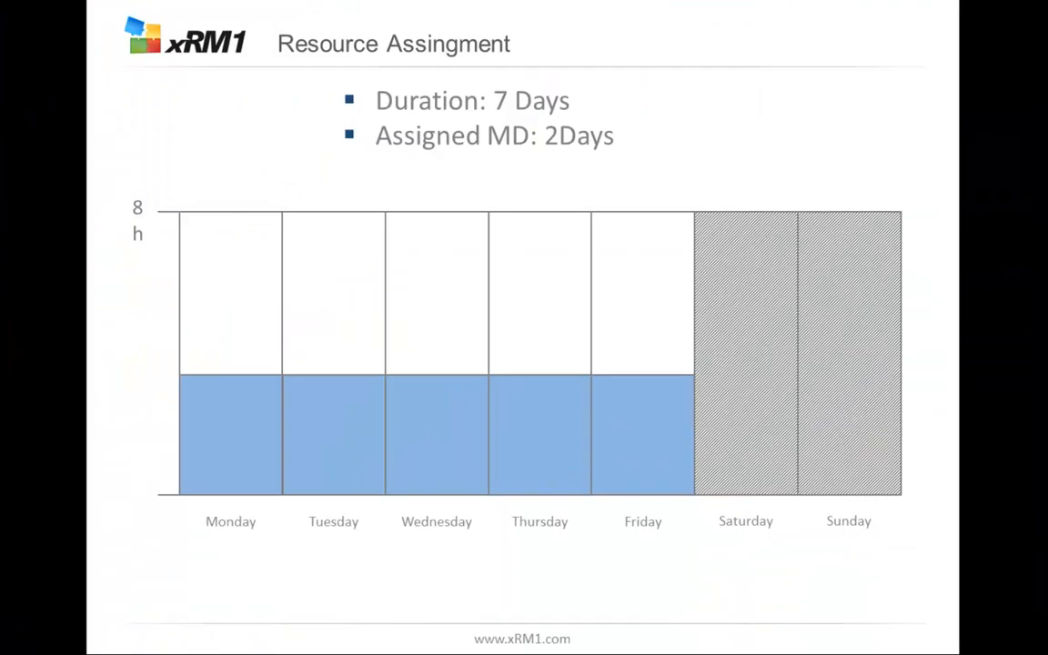
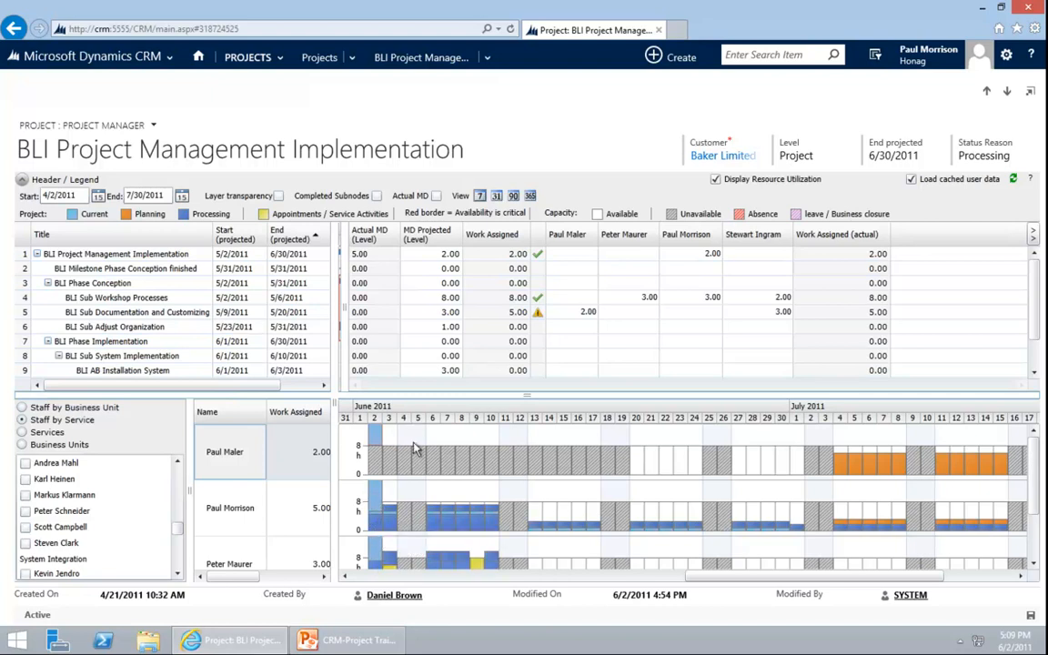
- Show the fourth resource's June 2011 utilization for BLI AP Backup Server and give the allocation table more height
{"action": "left_click_drag", "start_coordinate": [450, 397], "coordinate": [449, 356]}
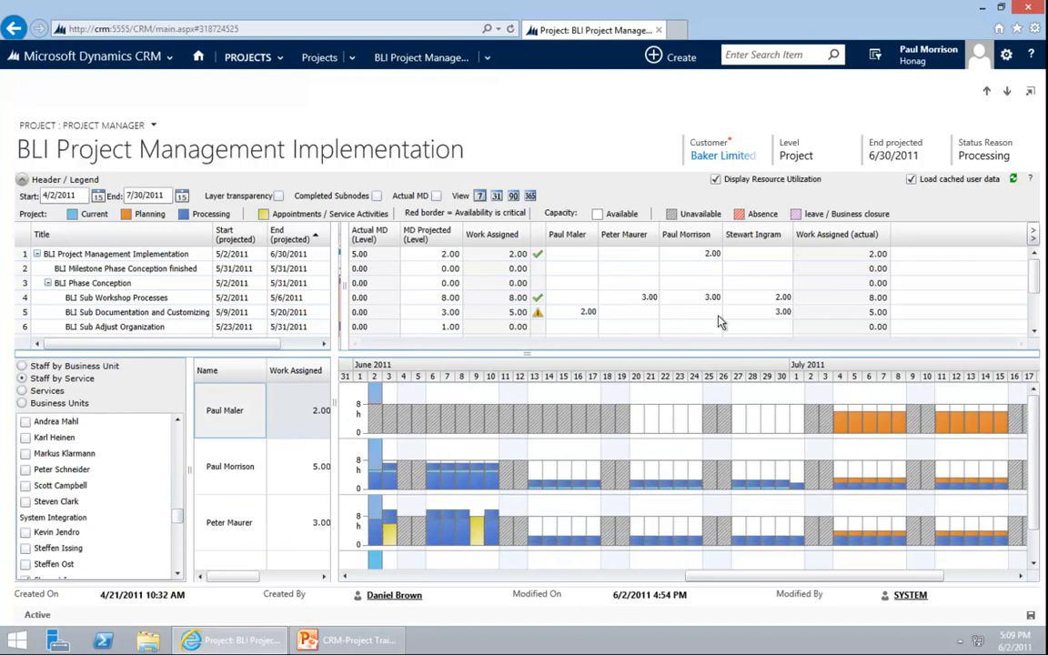
{"action": "left_click_drag", "start_coordinate": [771, 355], "coordinate": [746, 343]}
{"action": "left_click", "coordinate": [768, 385]}
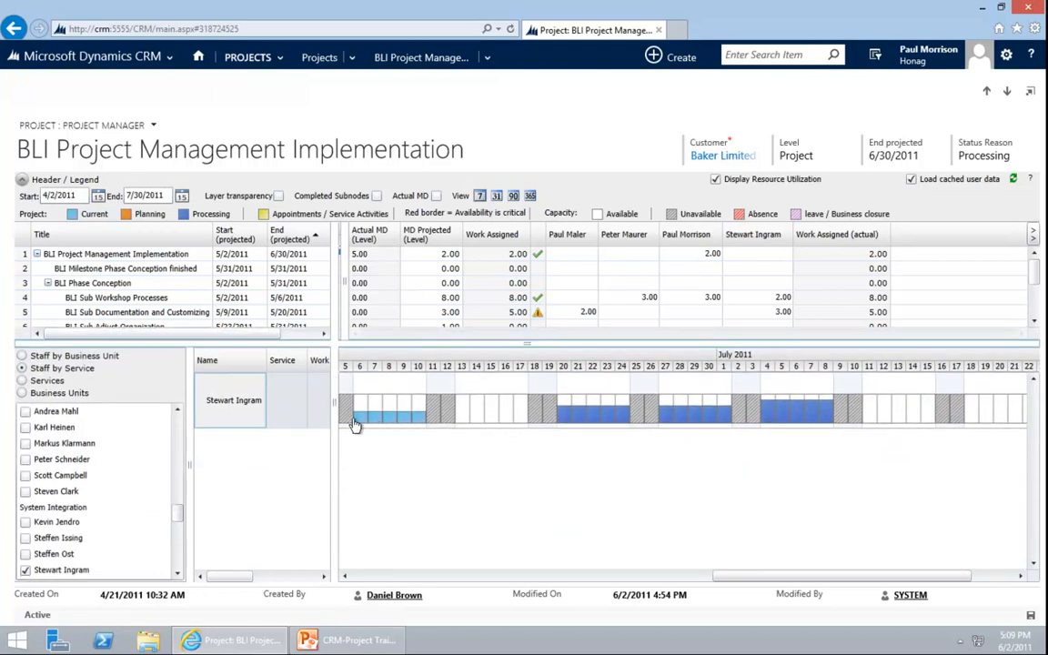
{"action": "left_click_drag", "start_coordinate": [563, 344], "coordinate": [637, 403]}
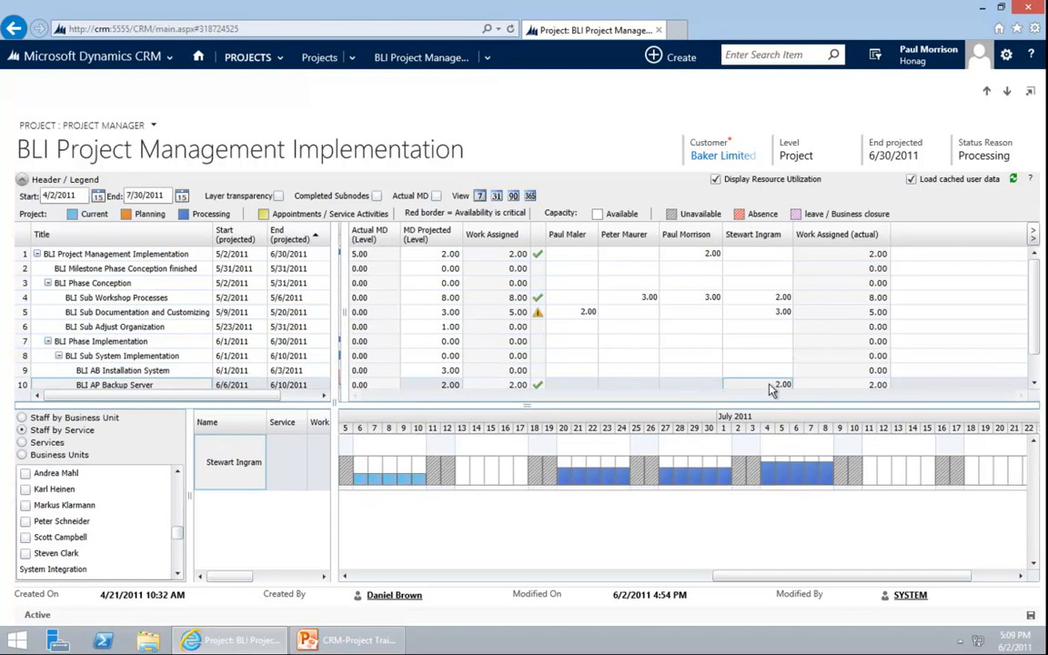
{"action": "scroll", "coordinate": [636, 337], "scroll_direction": "down", "scroll_amount": 2}
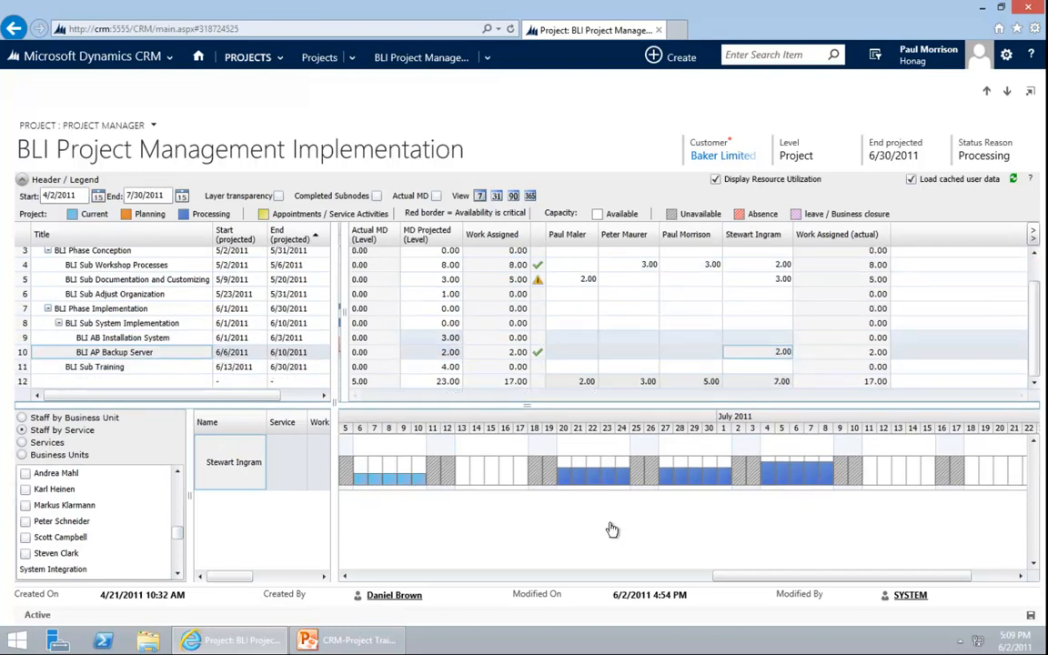
{"action": "left_click_drag", "start_coordinate": [777, 575], "coordinate": [743, 576]}
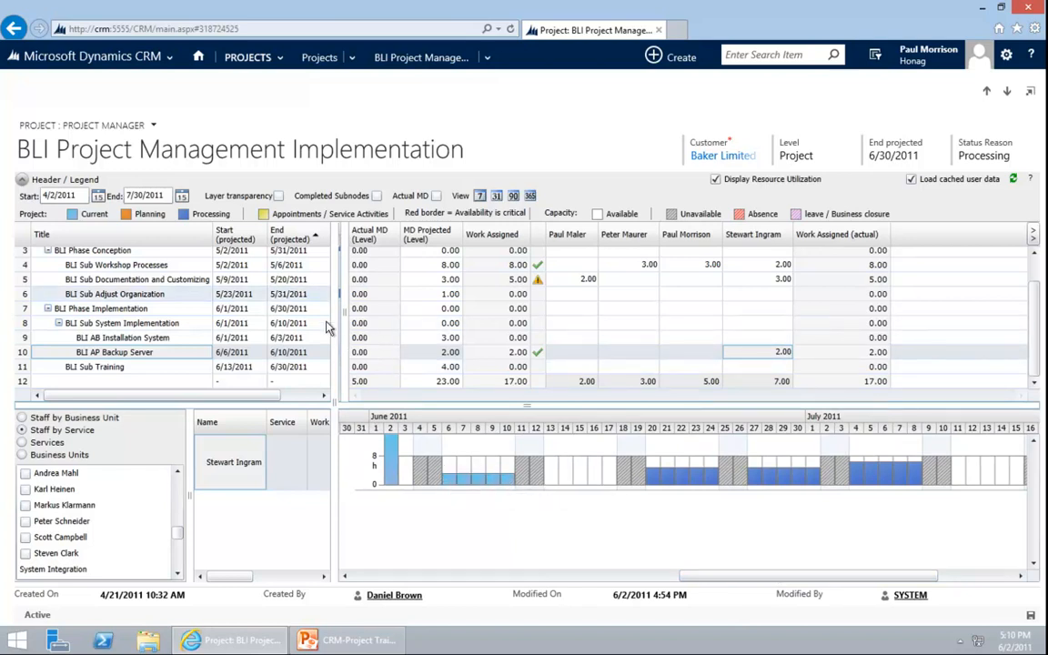
- Reveal the Gantt chart beside the allocation table, narrow it again, and turn layer transparency on and back off
{"action": "left_click_drag", "start_coordinate": [345, 310], "coordinate": [709, 342]}
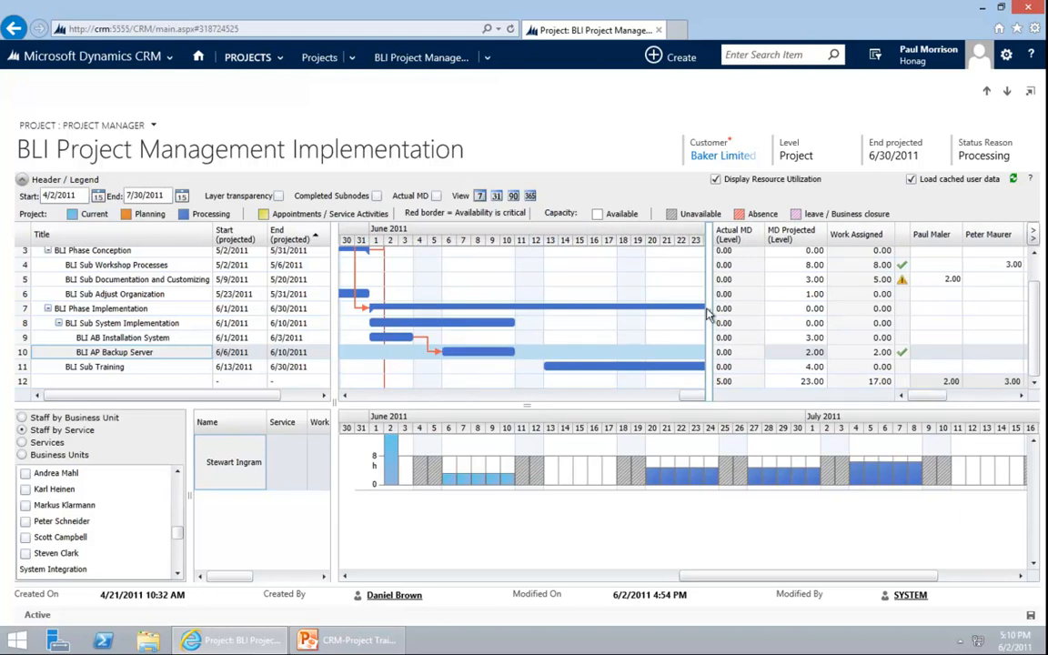
{"action": "left_click_drag", "start_coordinate": [708, 311], "coordinate": [365, 307]}
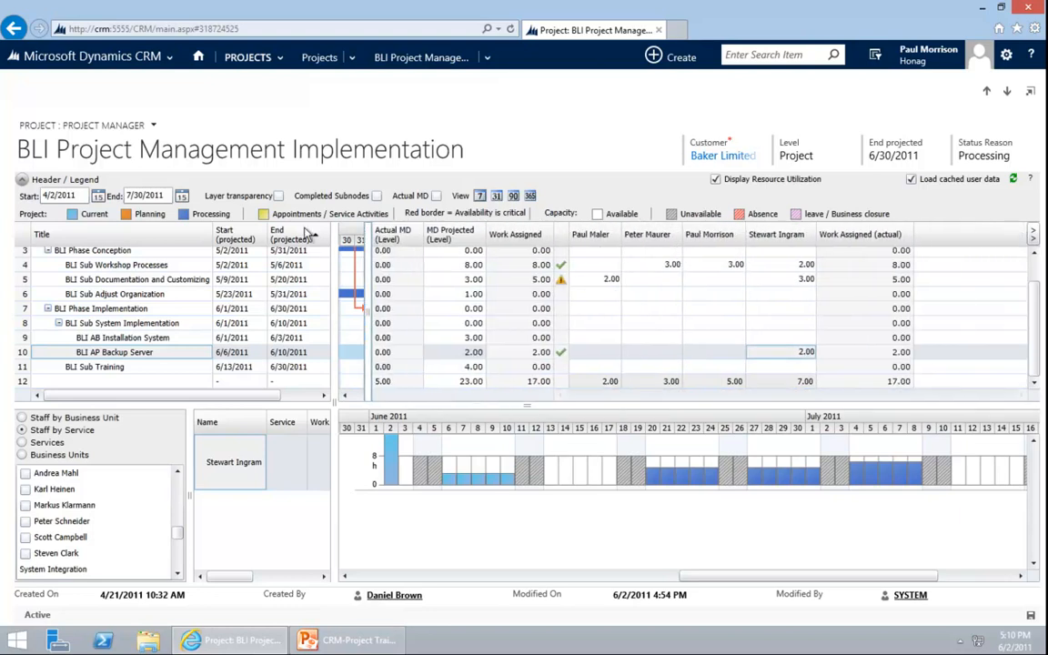
{"action": "left_click", "coordinate": [279, 195]}
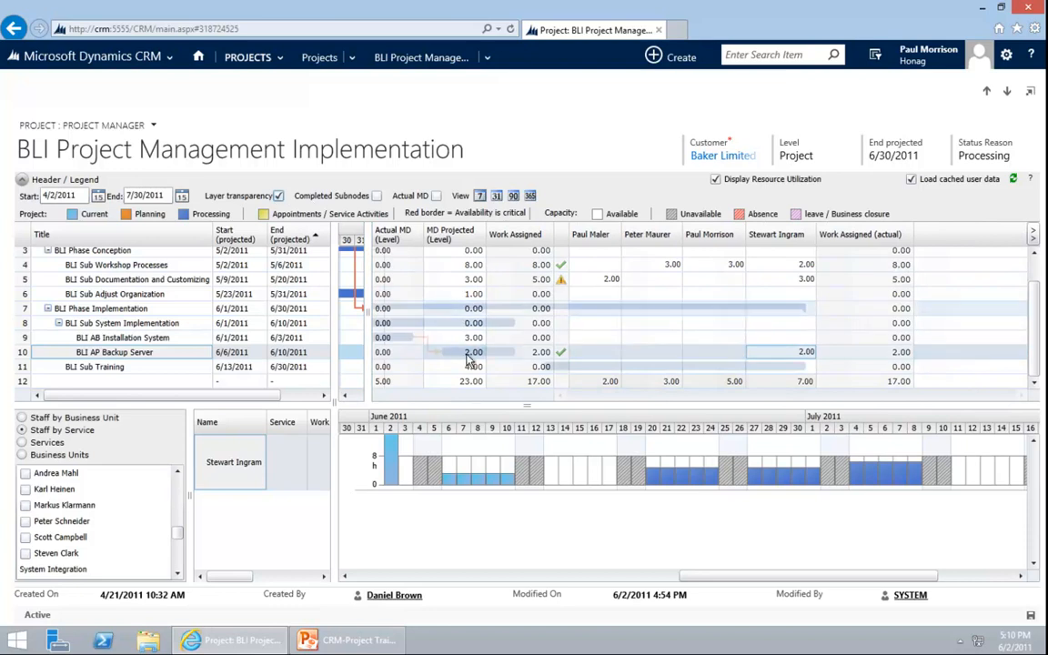
{"action": "left_click", "coordinate": [279, 195]}
- Compare the BLI AP Backup Server bar in the Gantt chart with the resource's daily utilization, then hide the chart
{"action": "left_click_drag", "start_coordinate": [365, 326], "coordinate": [651, 326]}
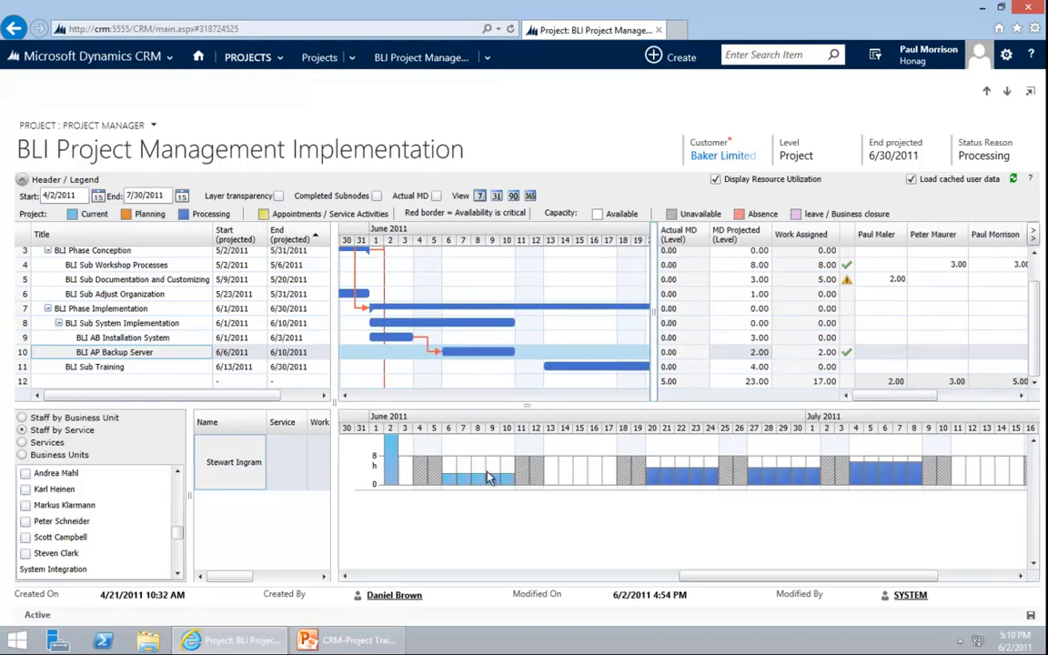
{"action": "left_click_drag", "start_coordinate": [648, 316], "coordinate": [373, 315]}
{"action": "mouse_move", "coordinate": [464, 488]}
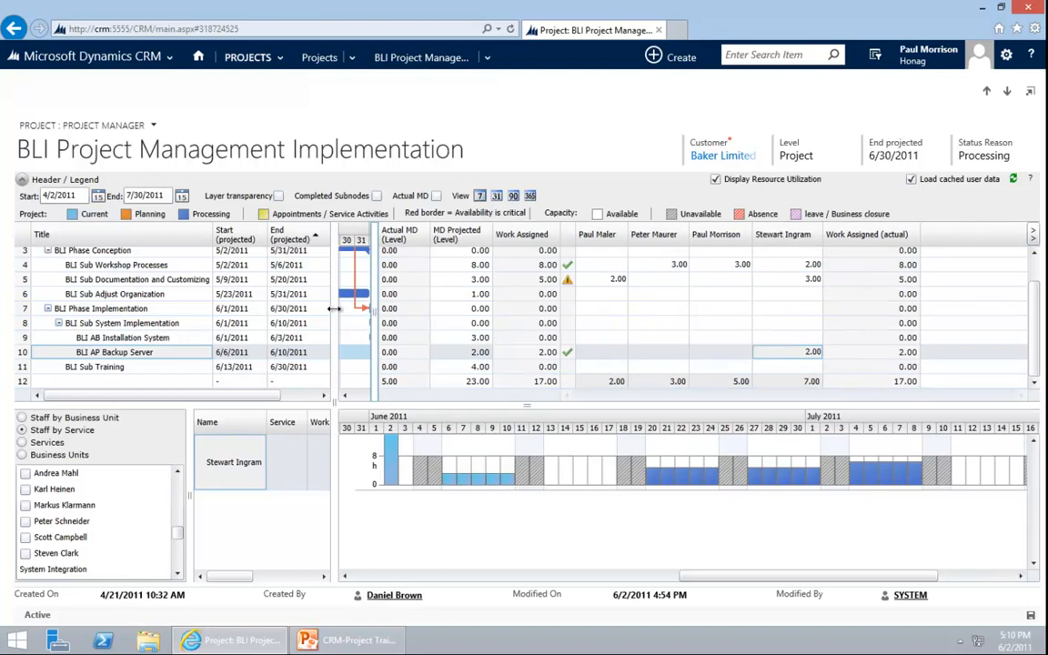
{"action": "left_click_drag", "start_coordinate": [334, 308], "coordinate": [305, 308]}
{"action": "mouse_move", "coordinate": [480, 486]}
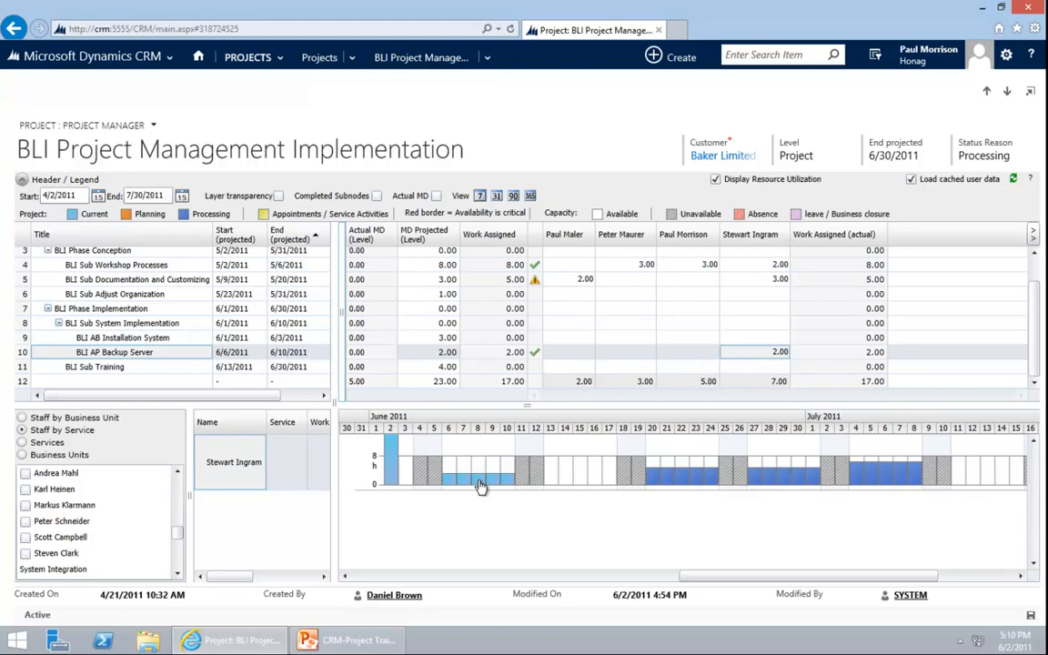
- Open the project's work breakdown structure and add an appointment as a sub node of BLI AP Backup Server
{"action": "left_click", "coordinate": [486, 58]}
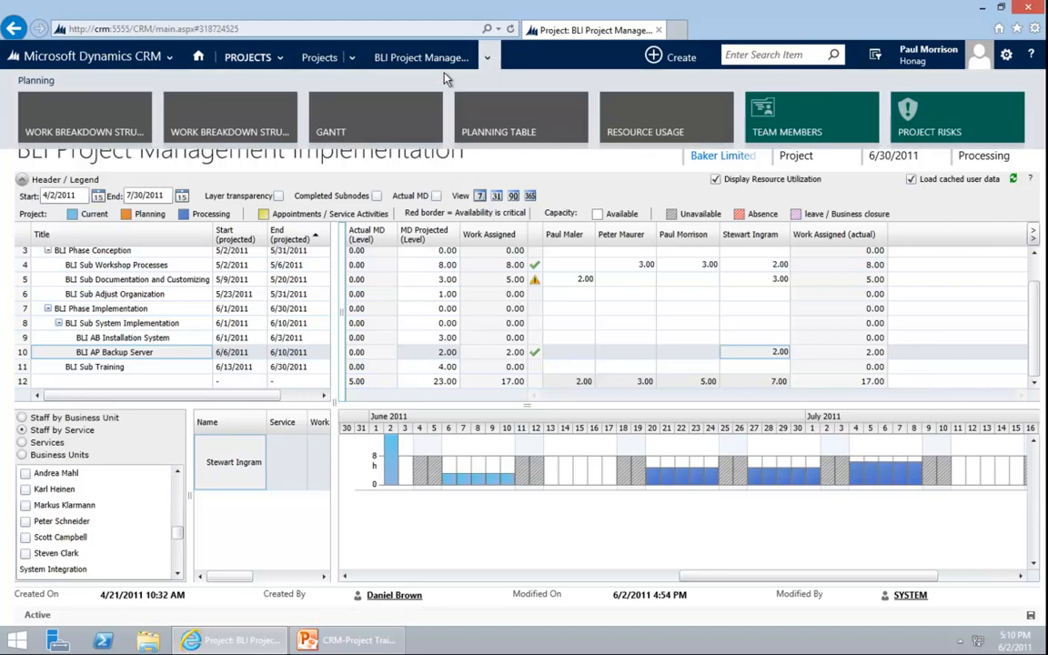
{"action": "left_click", "coordinate": [88, 131]}
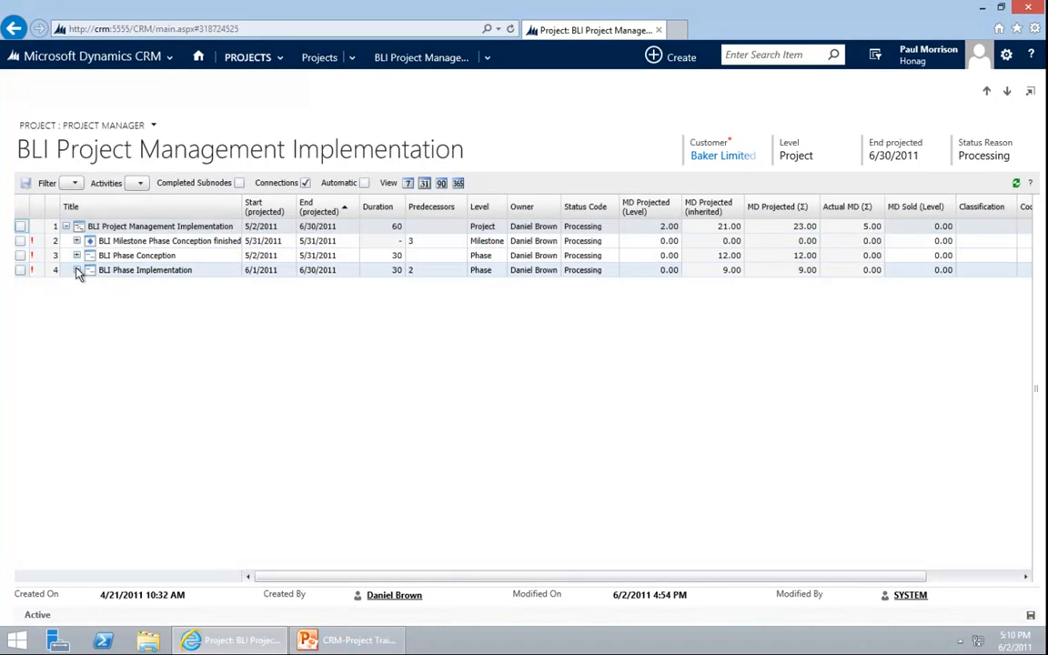
{"action": "left_click", "coordinate": [78, 270]}
{"action": "right_click", "coordinate": [163, 314]}
{"action": "mouse_move", "coordinate": [257, 353]}
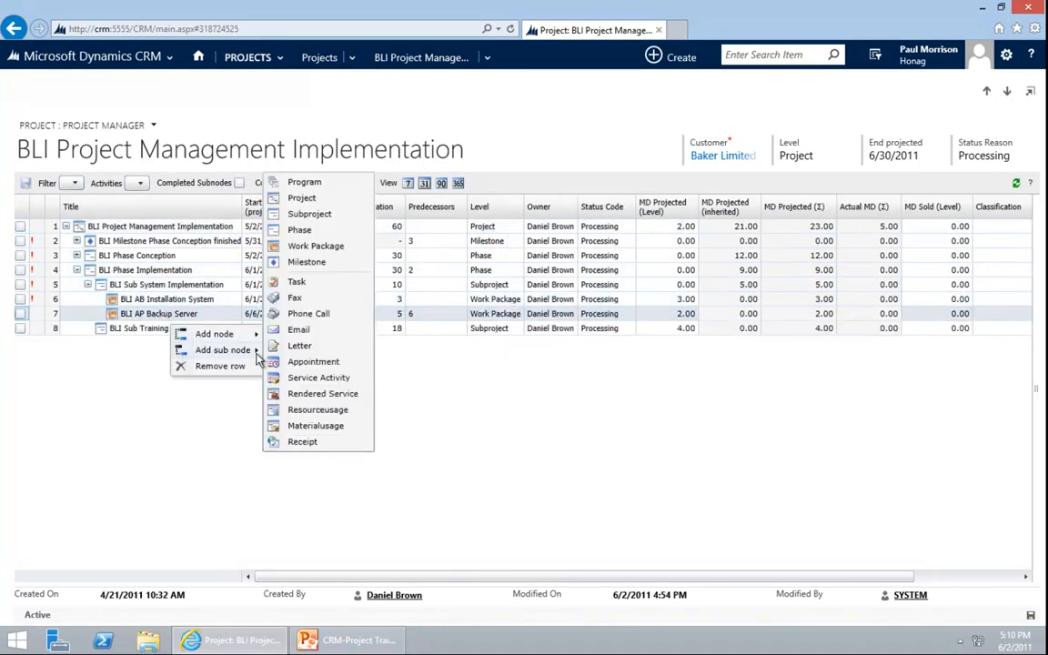
{"action": "left_click", "coordinate": [309, 361]}
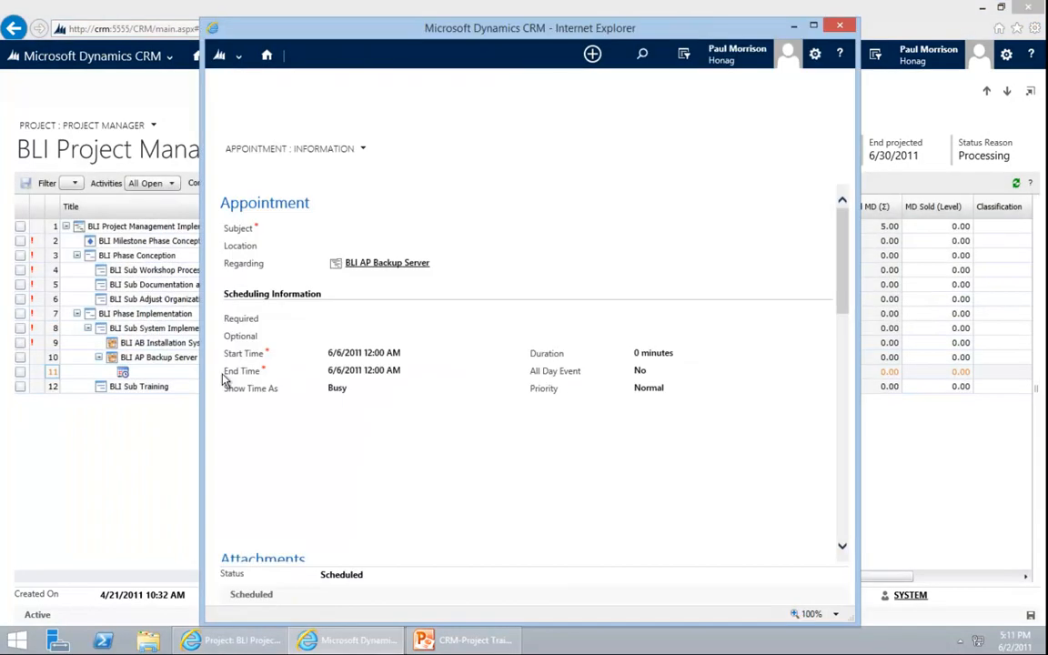
- Enter "Backup Server for Baker LImited" as the appointment's subject and add the fourth resource's user record as required attendee
{"action": "type", "text": "B"}
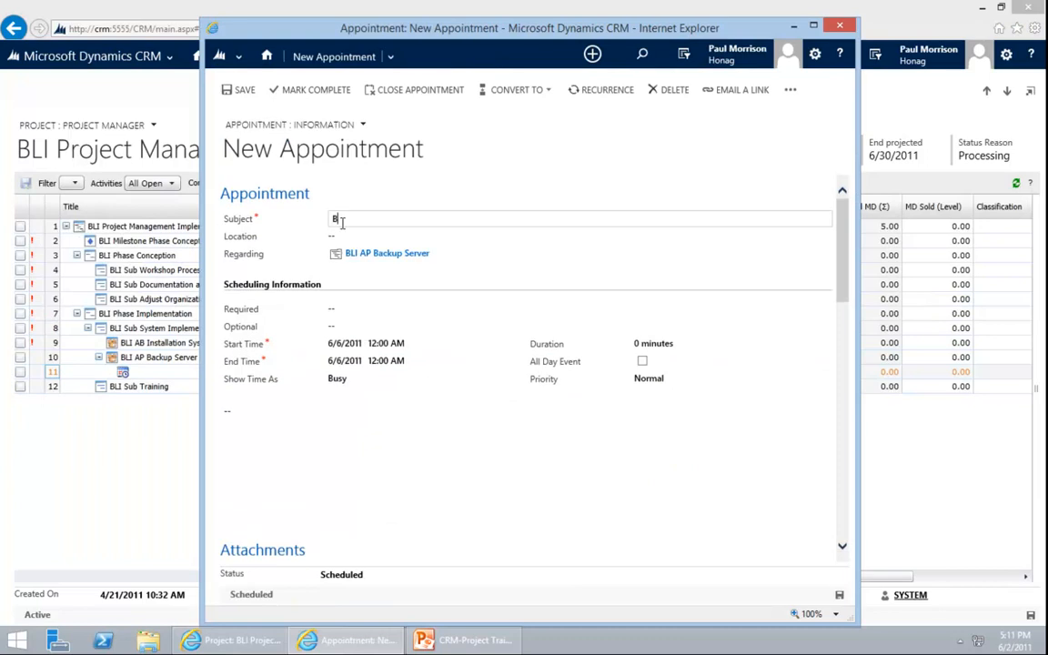
{"action": "type", "text": "ackup Server for Baker LImited"}
{"action": "left_click", "coordinate": [400, 312]}
{"action": "type", "text": "in"}
{"action": "type", "text": "gram"}
{"action": "key", "text": "Return"}
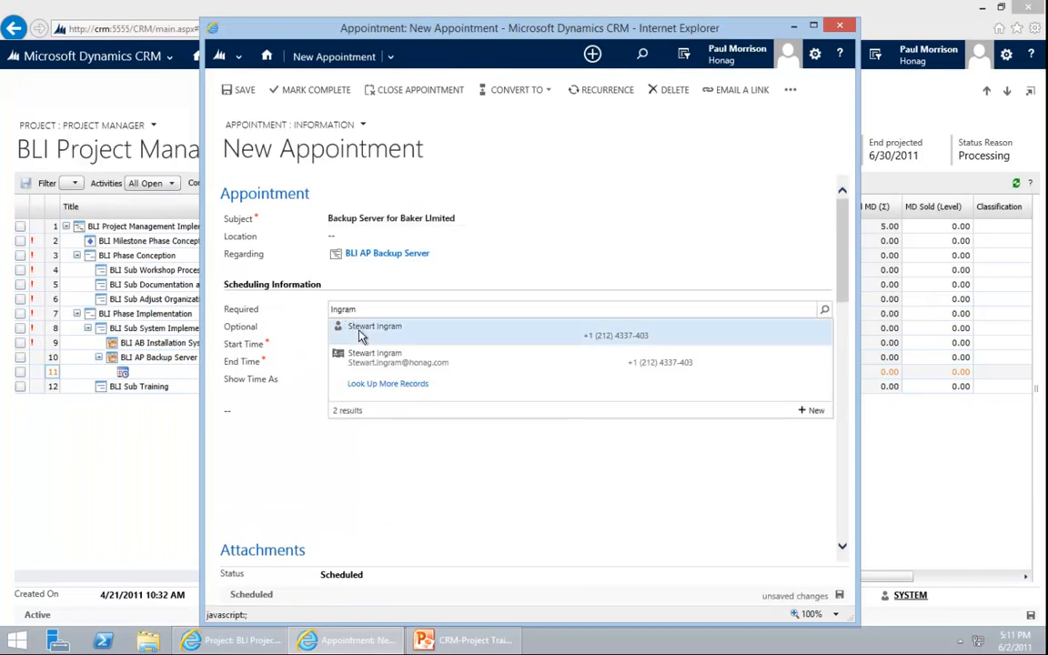
{"action": "left_click", "coordinate": [360, 333]}
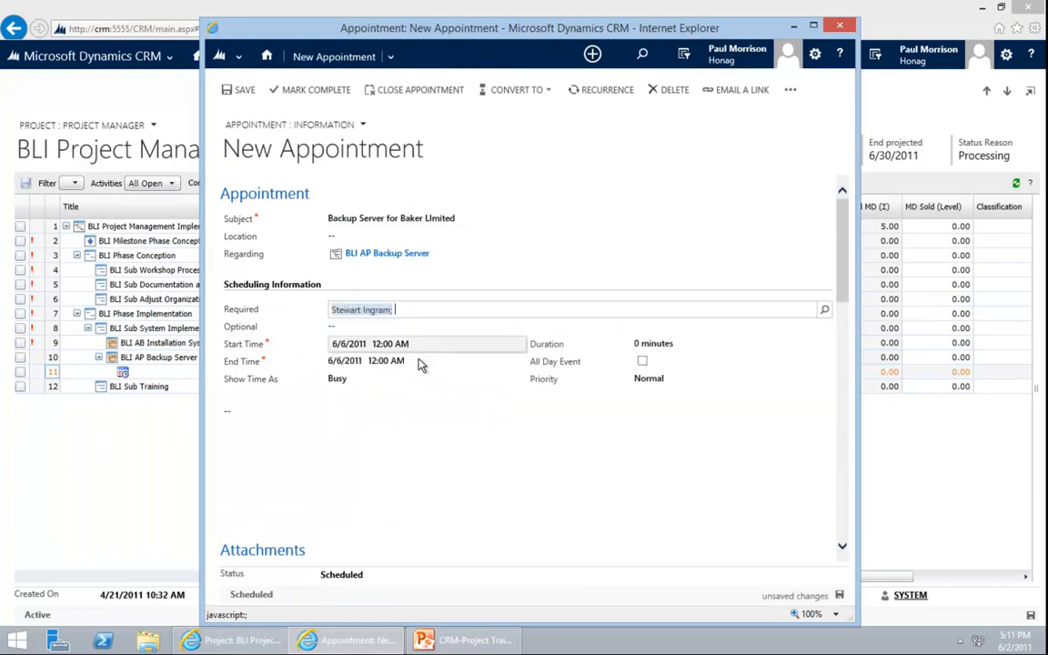
- Schedule the appointment to start 6/8/2011 at 8:00 AM with a duration of 8 hours, save it and close its window
{"action": "left_click", "coordinate": [423, 344]}
{"action": "left_click", "coordinate": [423, 344]}
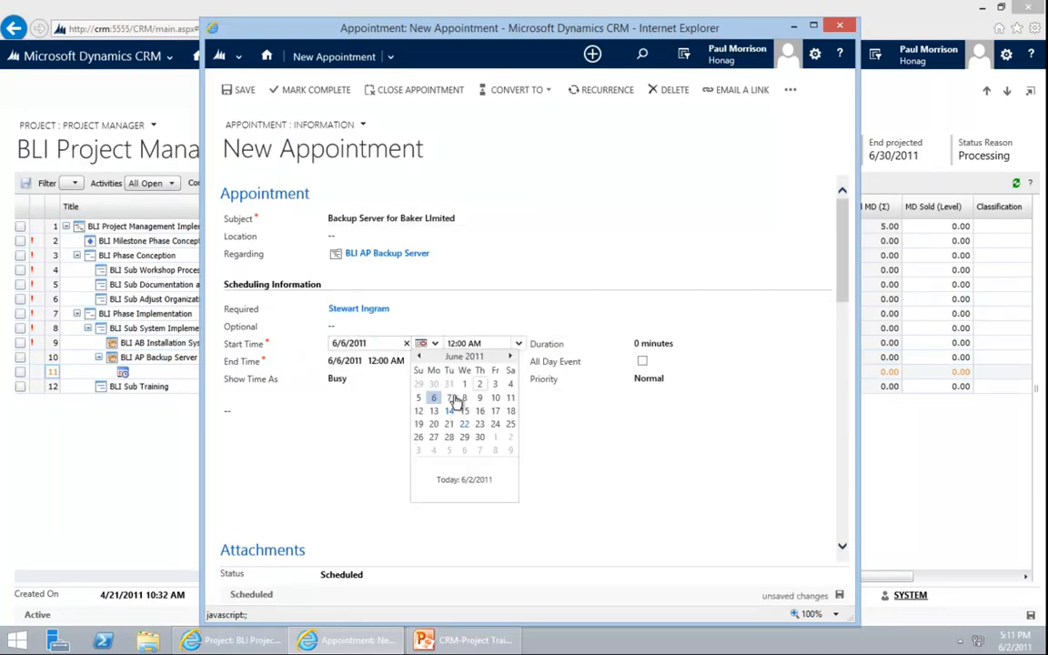
{"action": "left_click", "coordinate": [462, 398]}
{"action": "left_click", "coordinate": [519, 343]}
{"action": "left_click", "coordinate": [472, 419]}
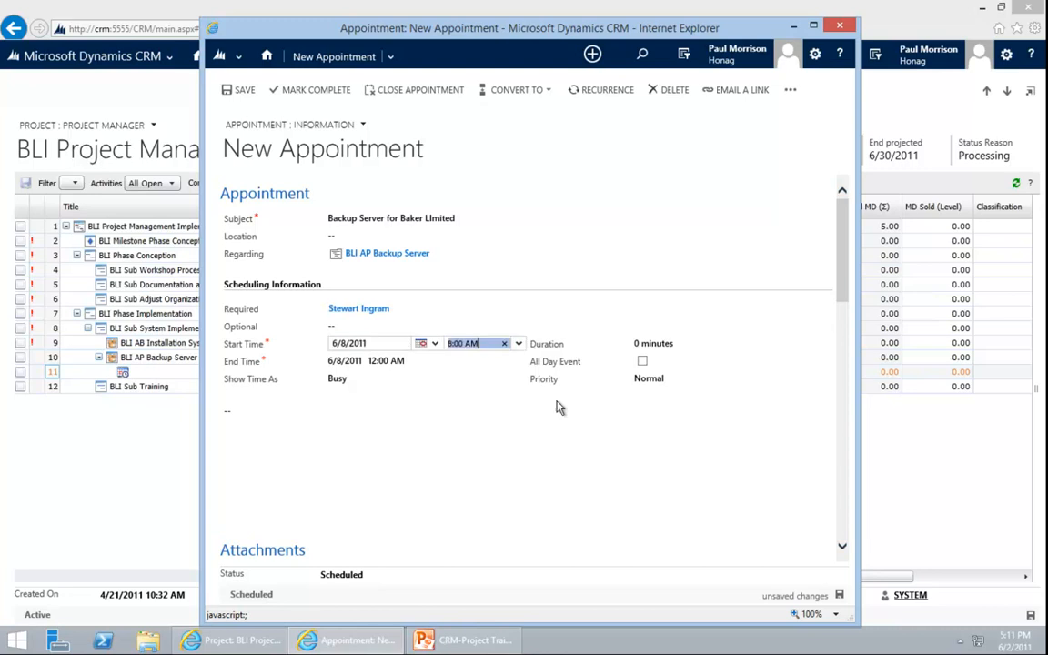
{"action": "left_click", "coordinate": [673, 345]}
{"action": "left_click", "coordinate": [661, 423]}
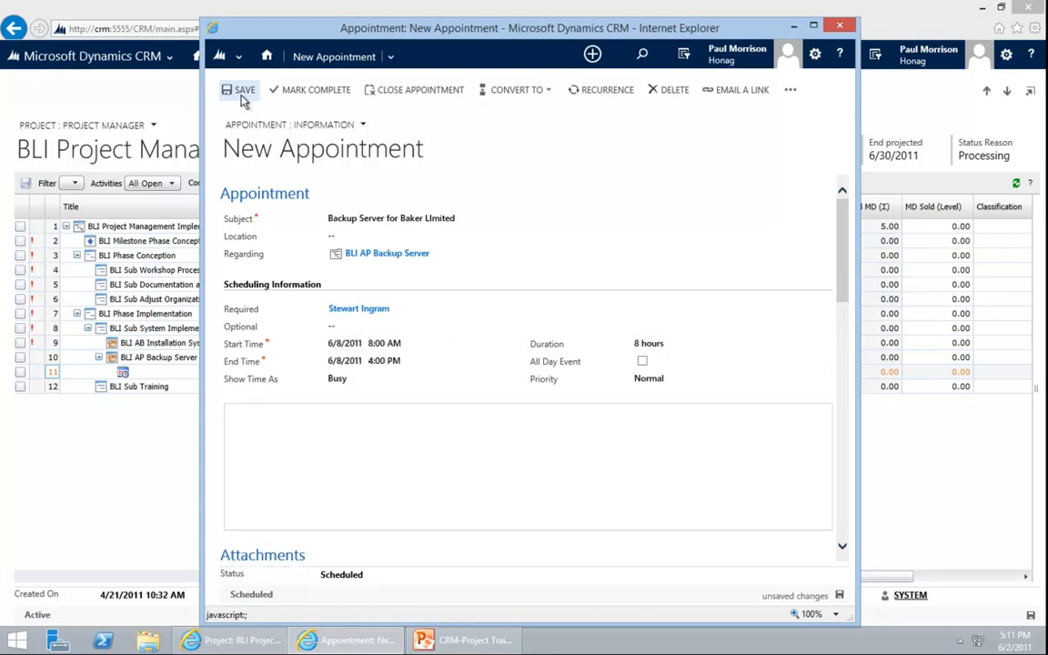
{"action": "left_click", "coordinate": [242, 95]}
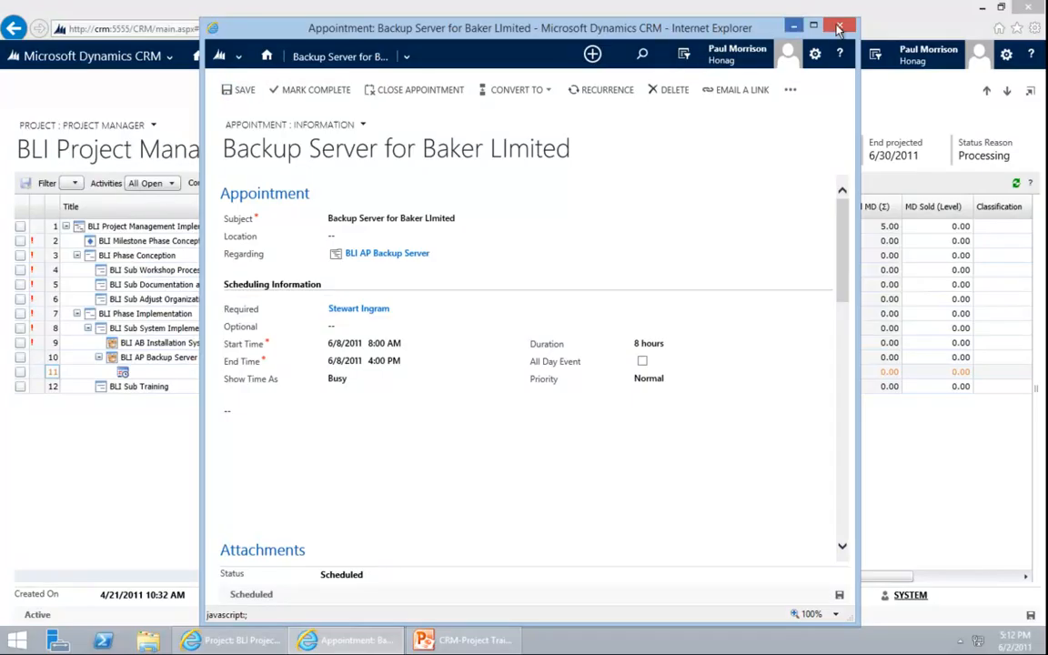
{"action": "left_click", "coordinate": [839, 26]}
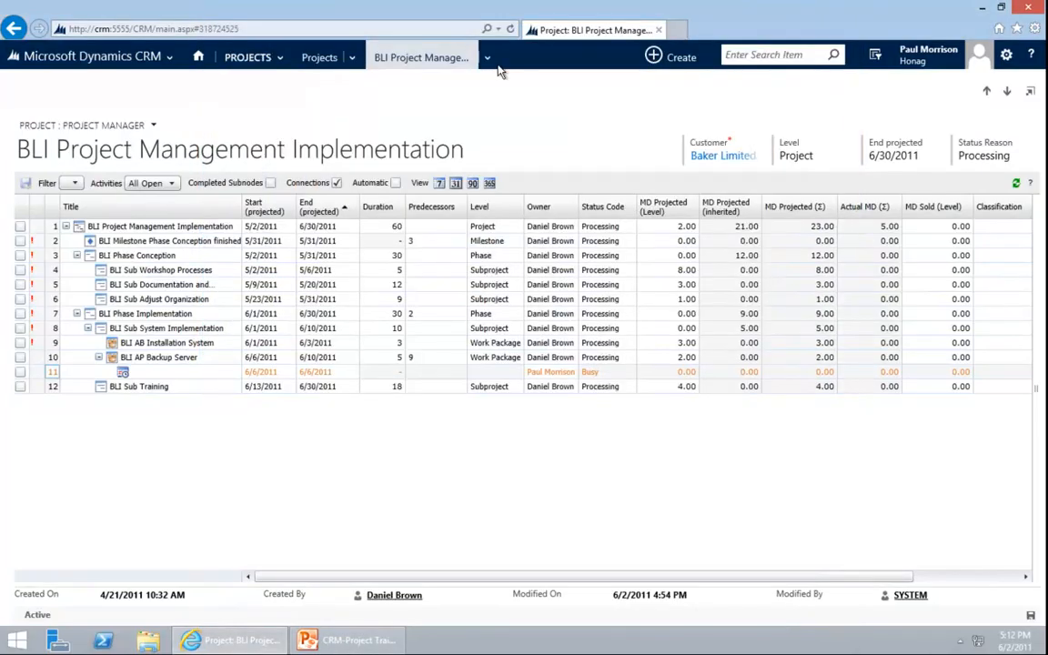
- Return to the project's resource allocation view, reload its data, and inspect the fourth resource's utilization on June 8 for BLI AP Backup Server
{"action": "left_click", "coordinate": [491, 60]}
{"action": "left_click", "coordinate": [535, 135]}
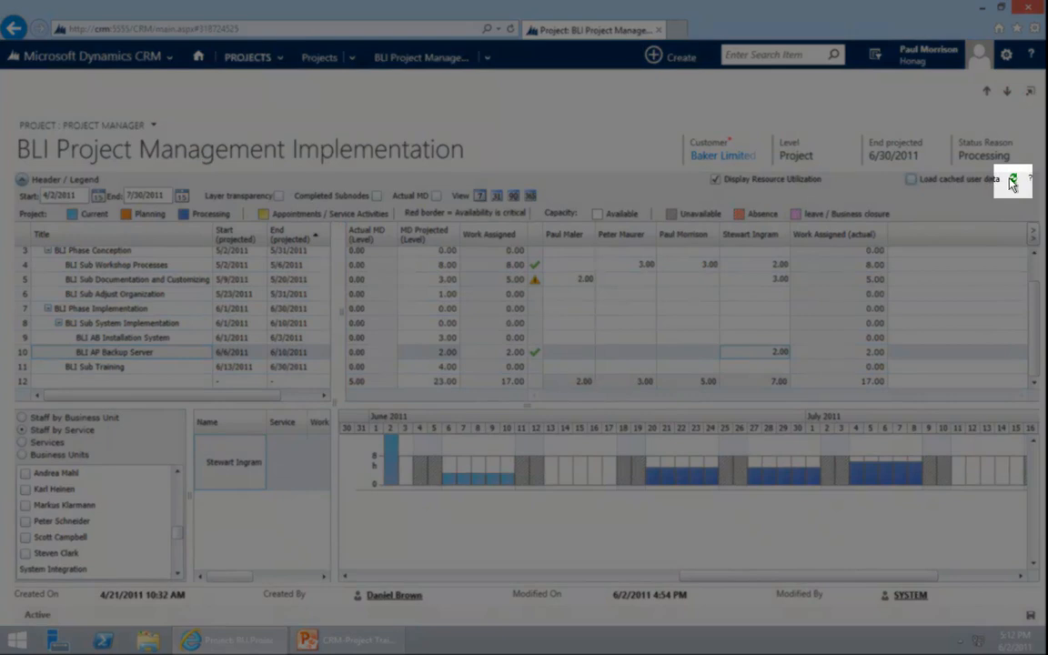
{"action": "left_click", "coordinate": [1012, 181]}
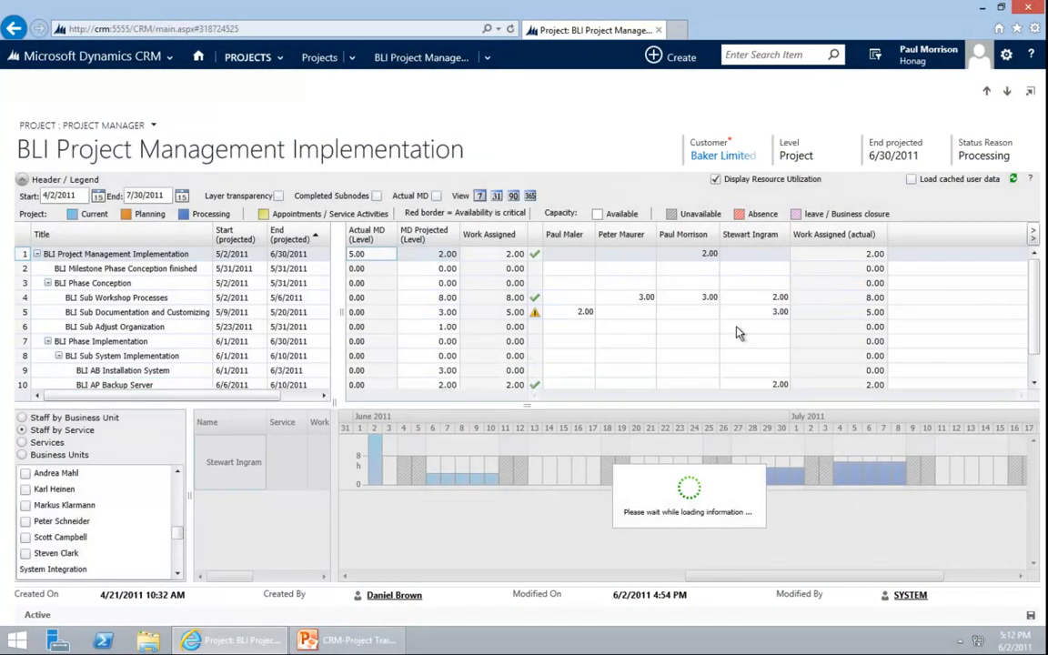
{"action": "left_click", "coordinate": [750, 386]}
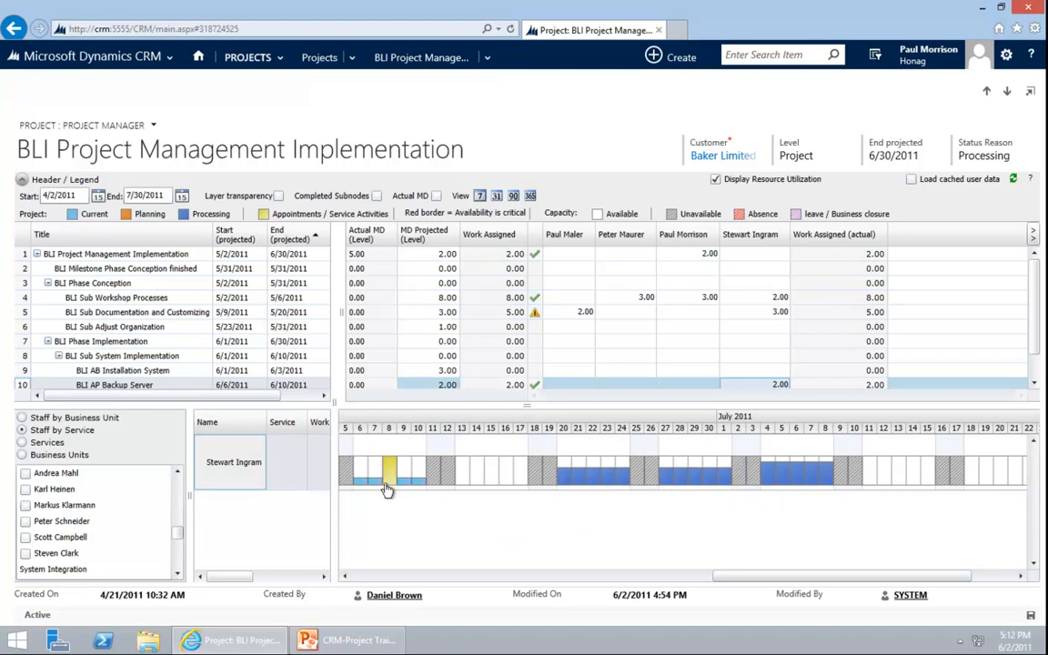
{"action": "mouse_move", "coordinate": [389, 484]}
- Add the Senior Developer service to the allocation table and assign it 3.00 man-days on BLI AB Installation System
{"action": "left_click", "coordinate": [22, 443]}
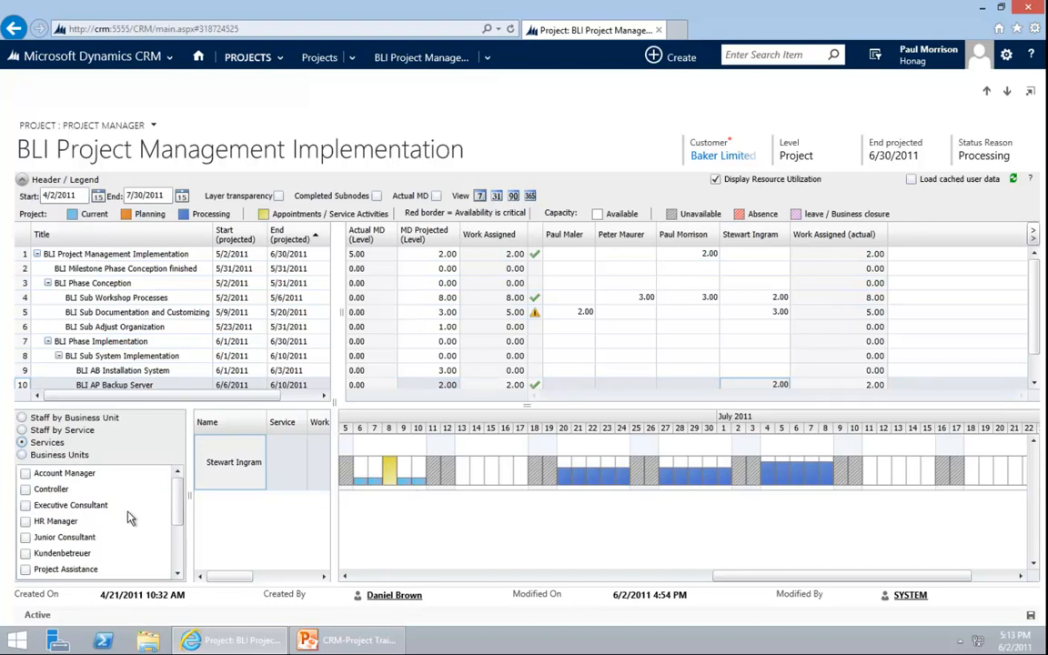
{"action": "left_click_drag", "start_coordinate": [177, 517], "coordinate": [173, 552]}
{"action": "left_click", "coordinate": [26, 522]}
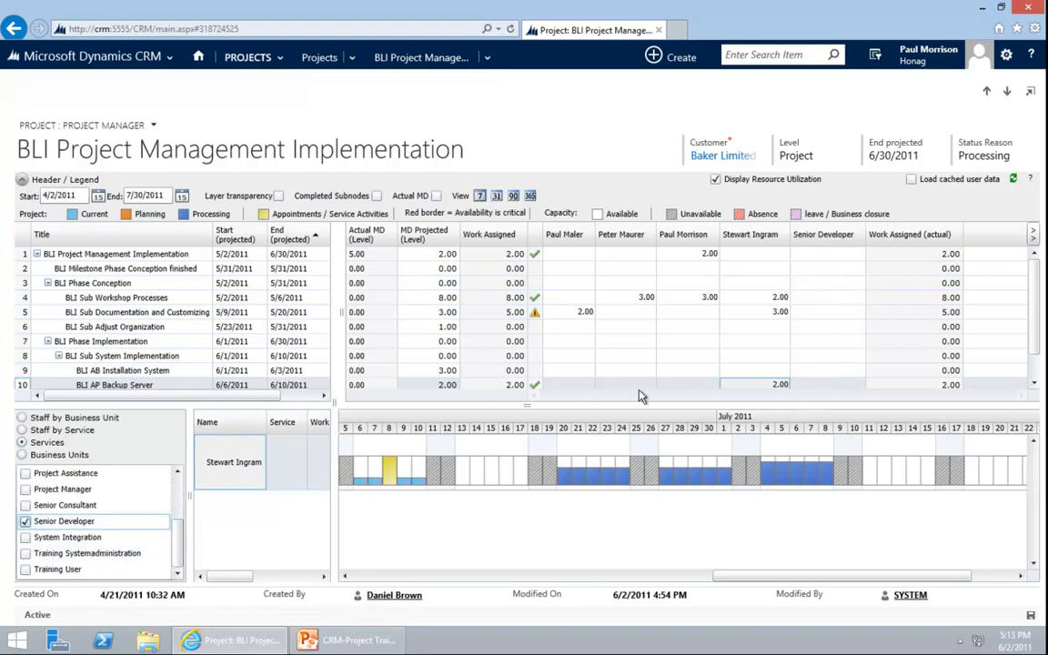
{"action": "left_click", "coordinate": [818, 370]}
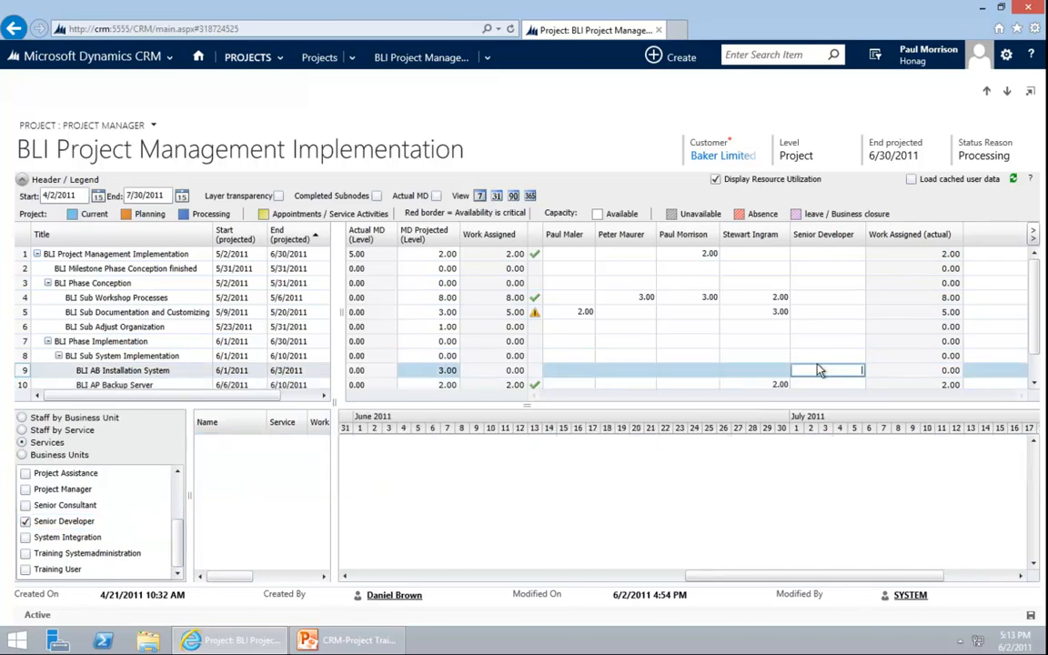
{"action": "key", "text": "Return"}
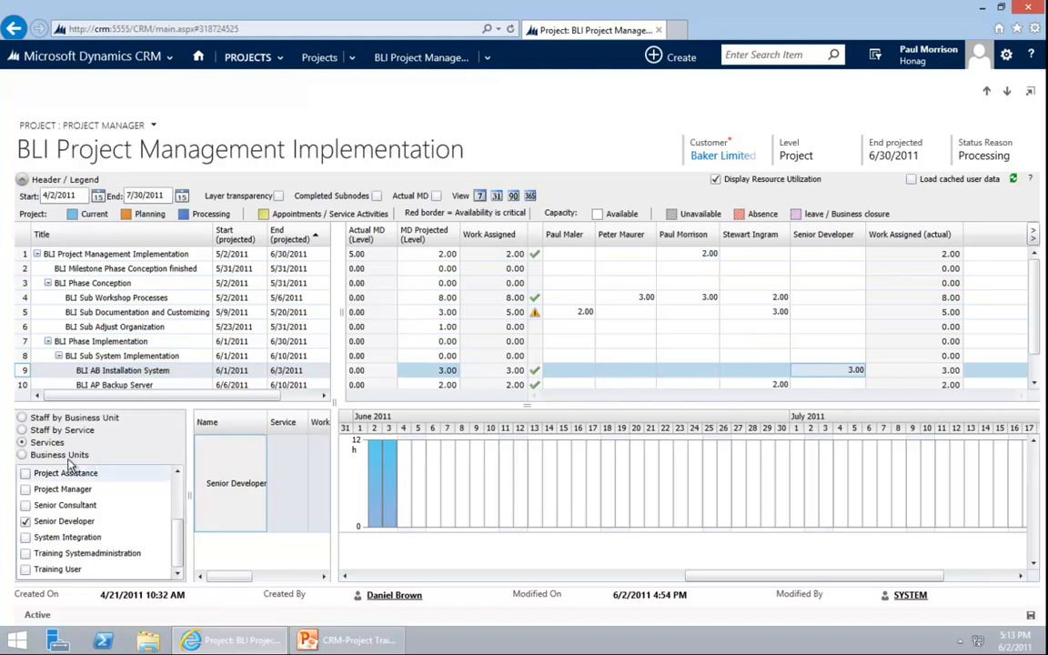
- Add the business unit Honag Hawaii Training Limited to the allocation table and assign it 3 man-days on BLI AB Installation System
{"action": "left_click", "coordinate": [22, 455]}
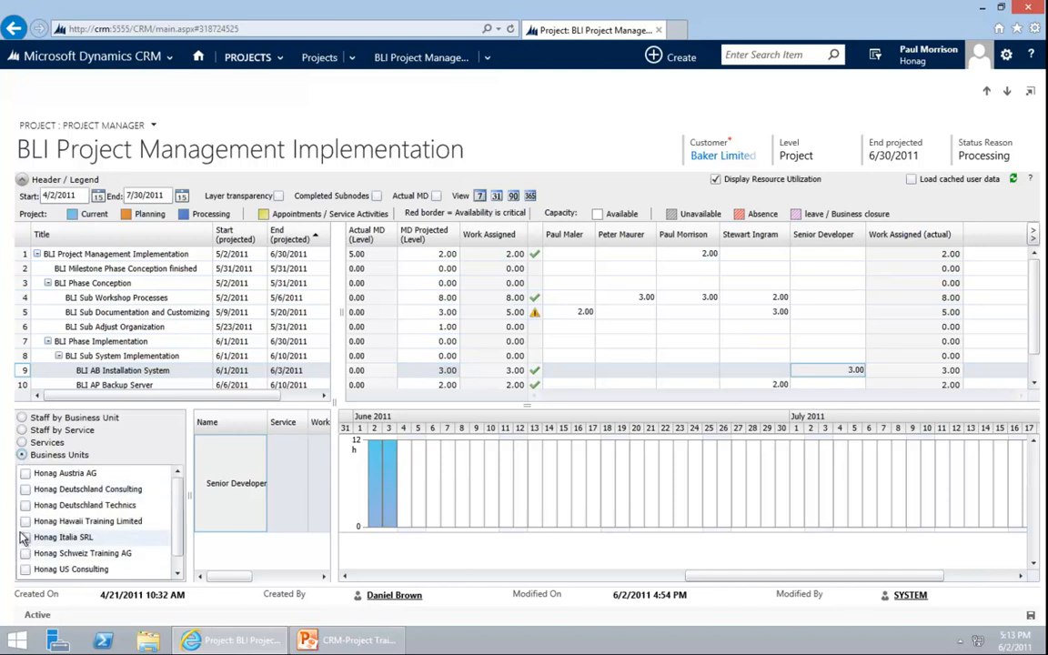
{"action": "left_click", "coordinate": [26, 521]}
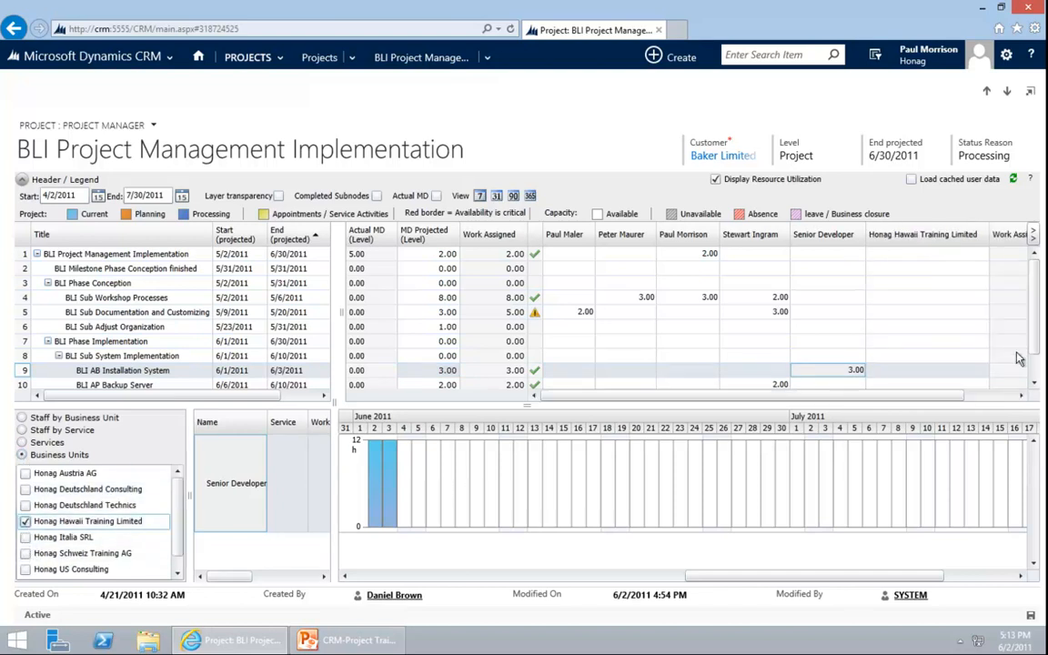
{"action": "left_click", "coordinate": [899, 376]}
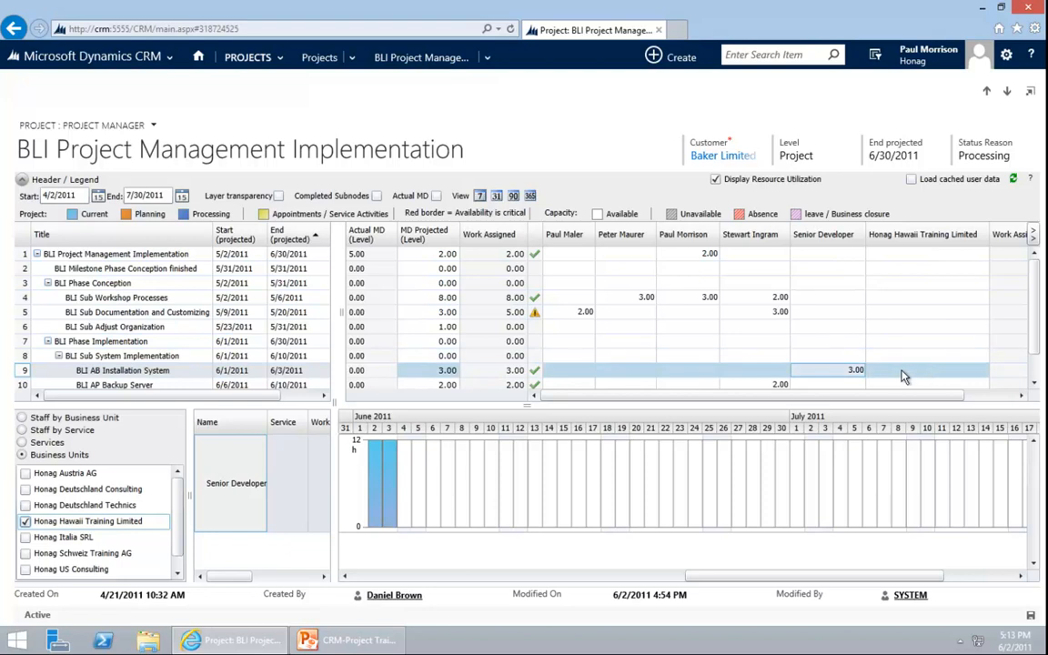
{"action": "left_click", "coordinate": [902, 370]}
{"action": "type", "text": "3"}
{"action": "key", "text": "Return"}
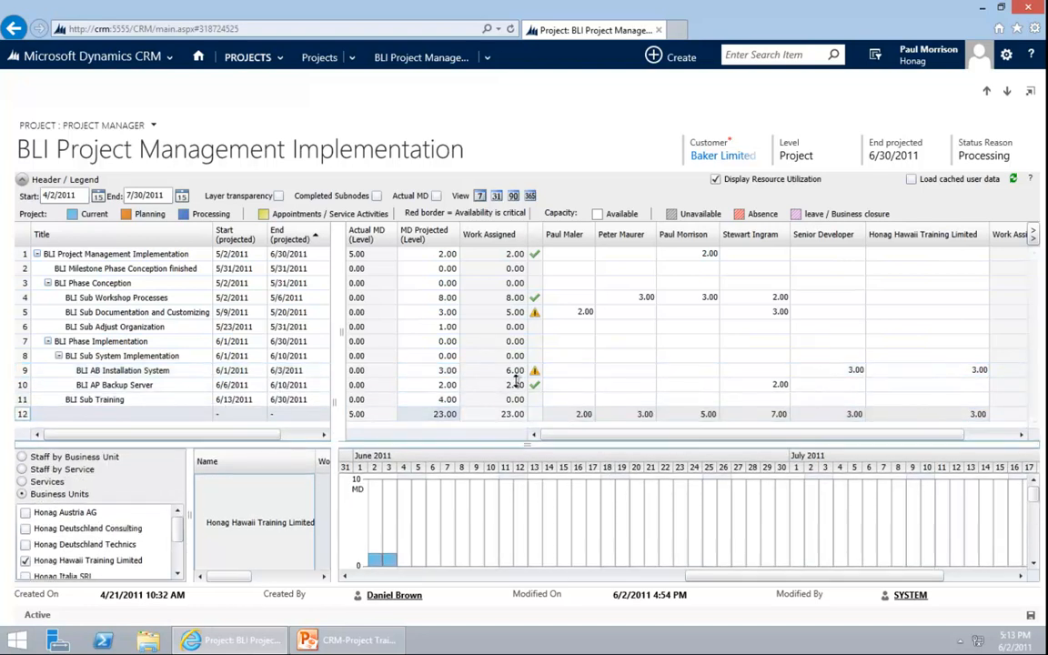
- Send the assignment information for the top-level BLI Project Management Implementation project
{"action": "scroll", "coordinate": [557, 484], "scroll_direction": "down", "scroll_amount": 4}
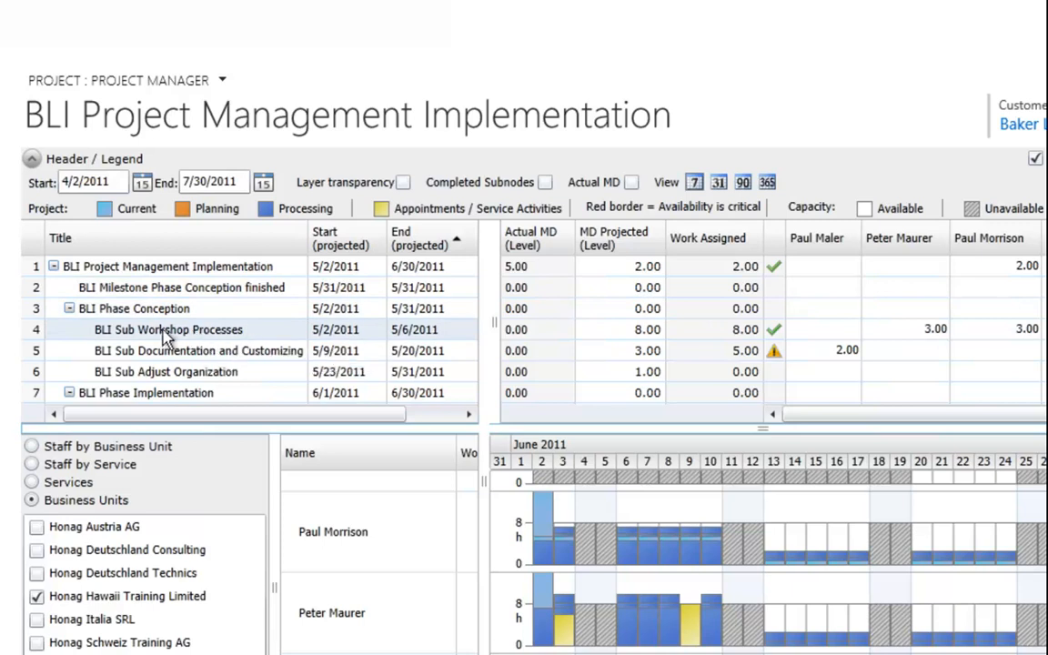
{"action": "right_click", "coordinate": [199, 271]}
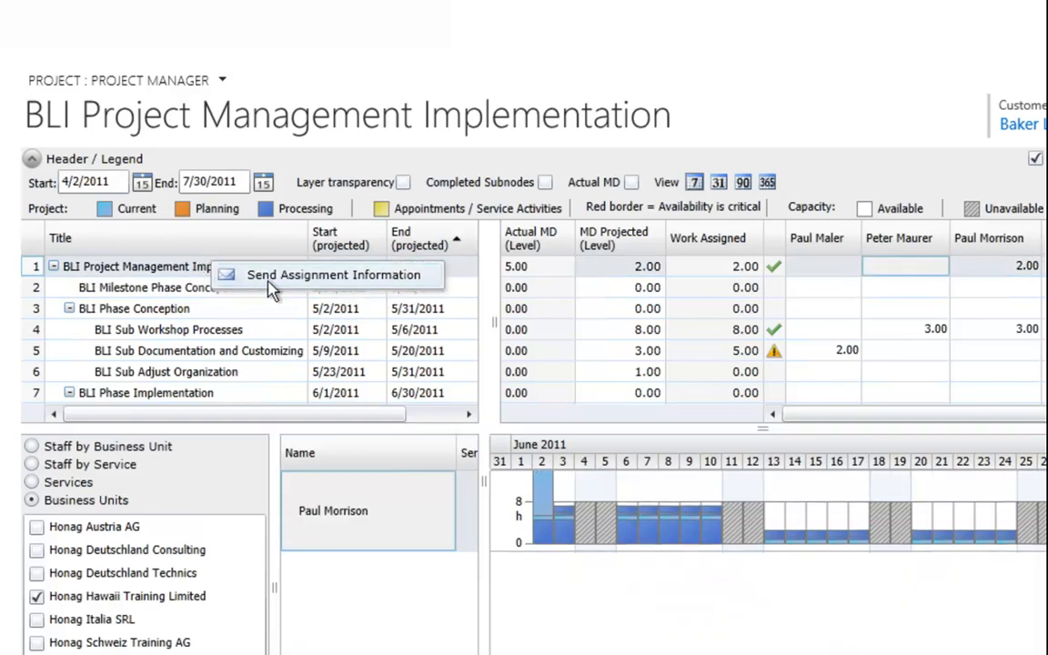
{"action": "left_click", "coordinate": [300, 278]}
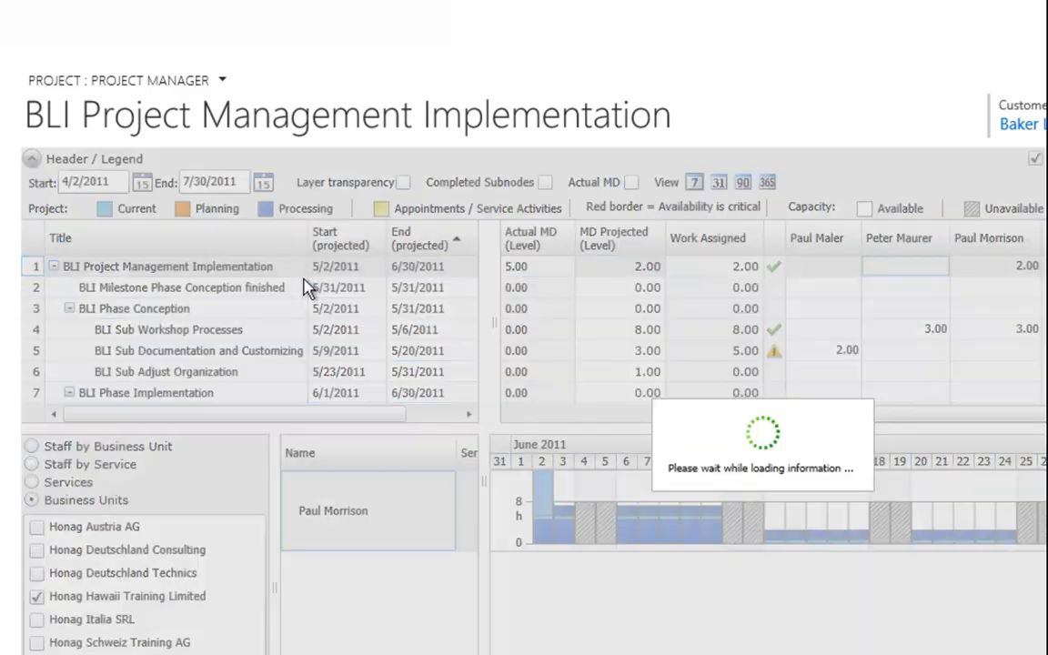